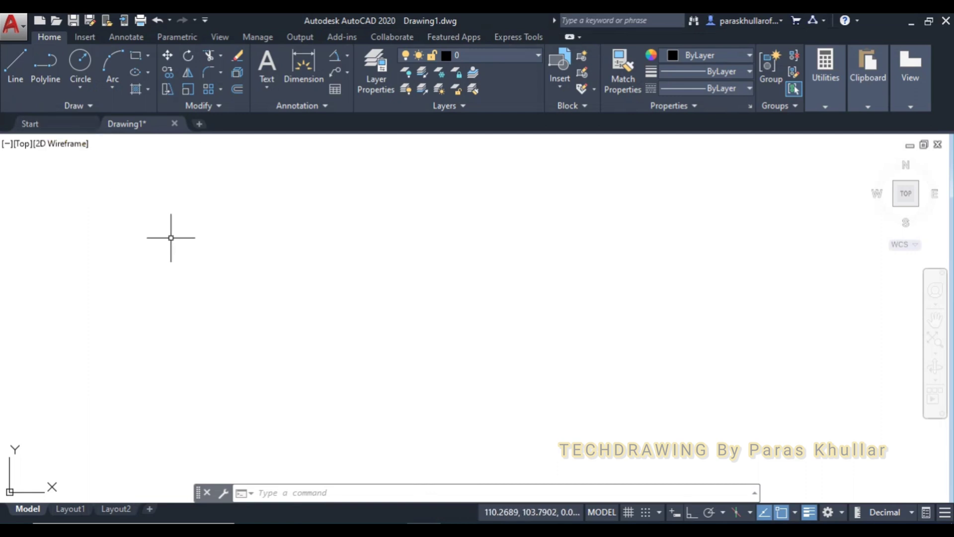
Step: Draw a horizontal line 60 units long with Ortho on
left_click(11, 66)
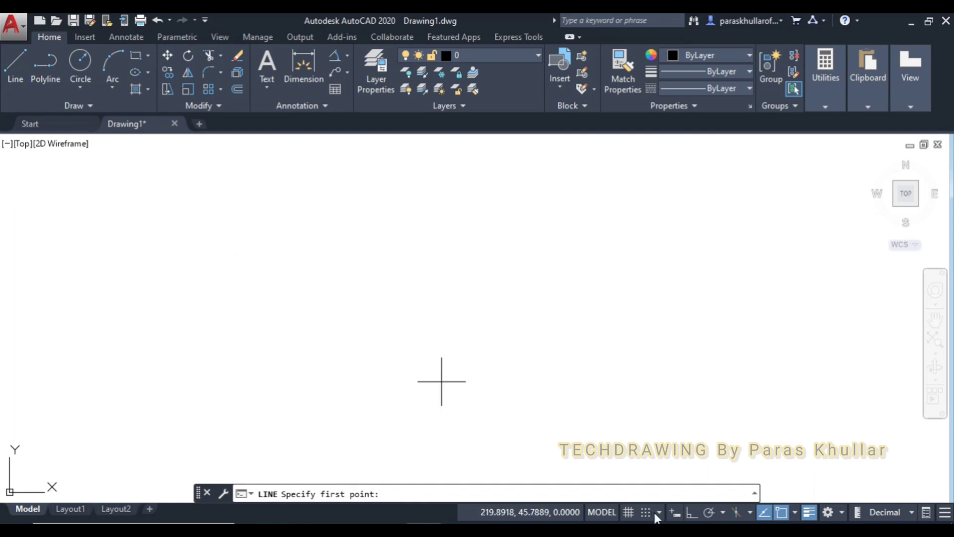
left_click(691, 513)
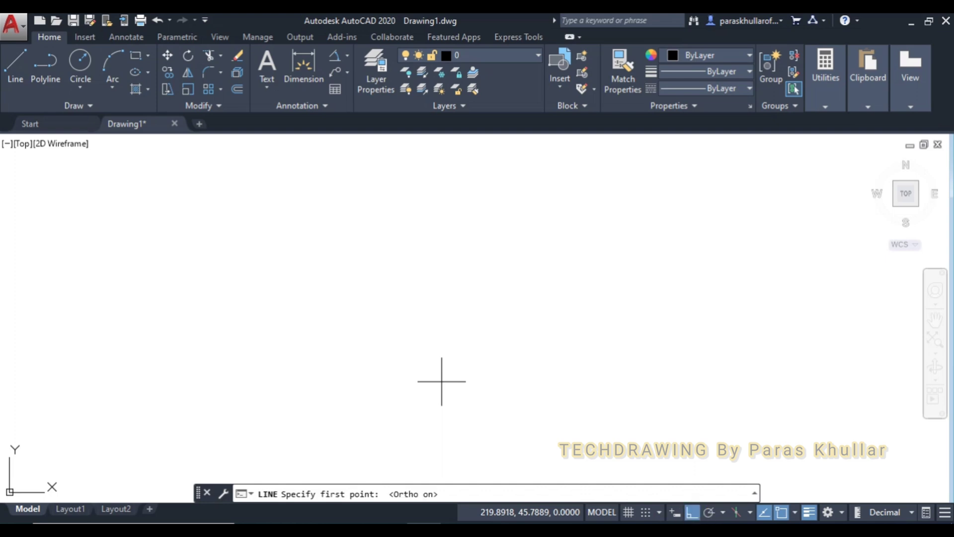
left_click(293, 323)
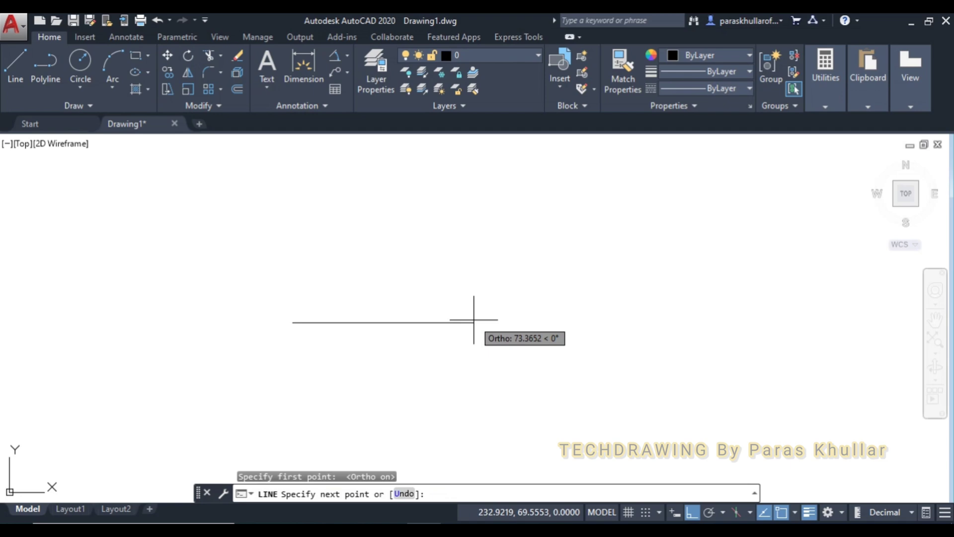
key("Return")
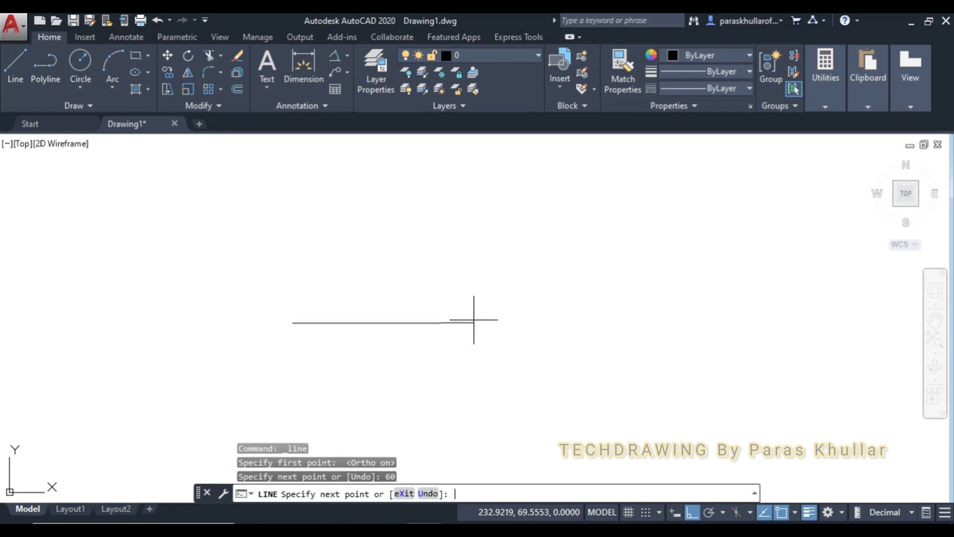
right_click(539, 276)
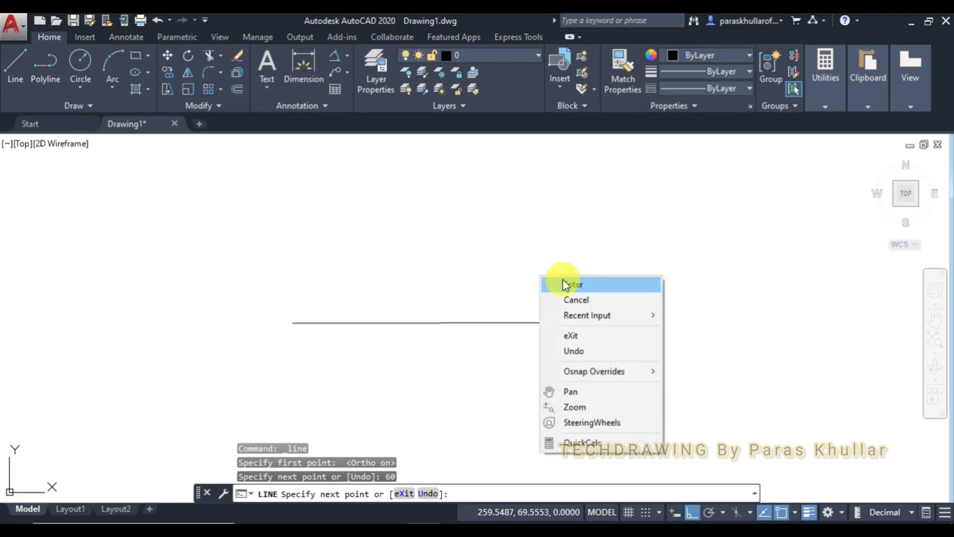
left_click(563, 283)
scroll(444, 331, "down", 2)
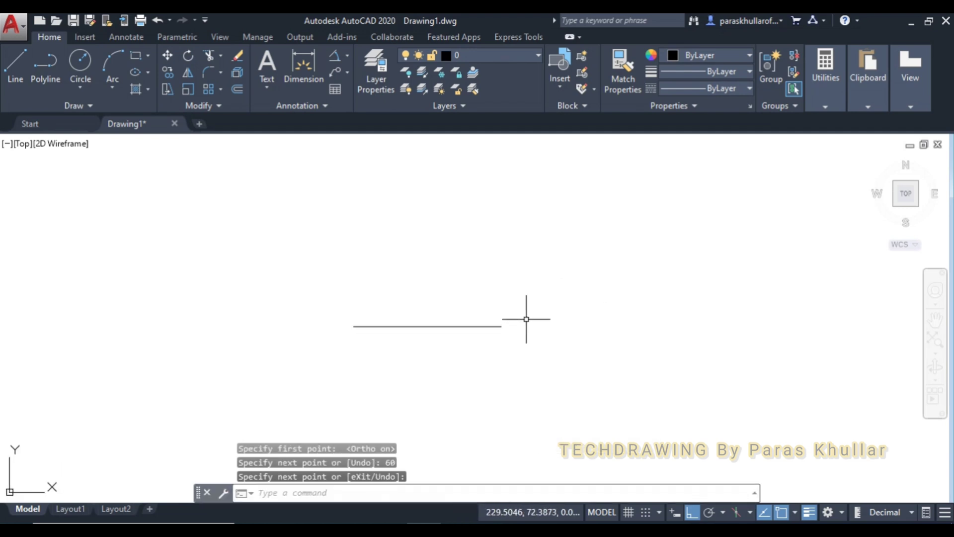
scroll(524, 319, "up", 2)
middle_click_drag(544, 321, 599, 329)
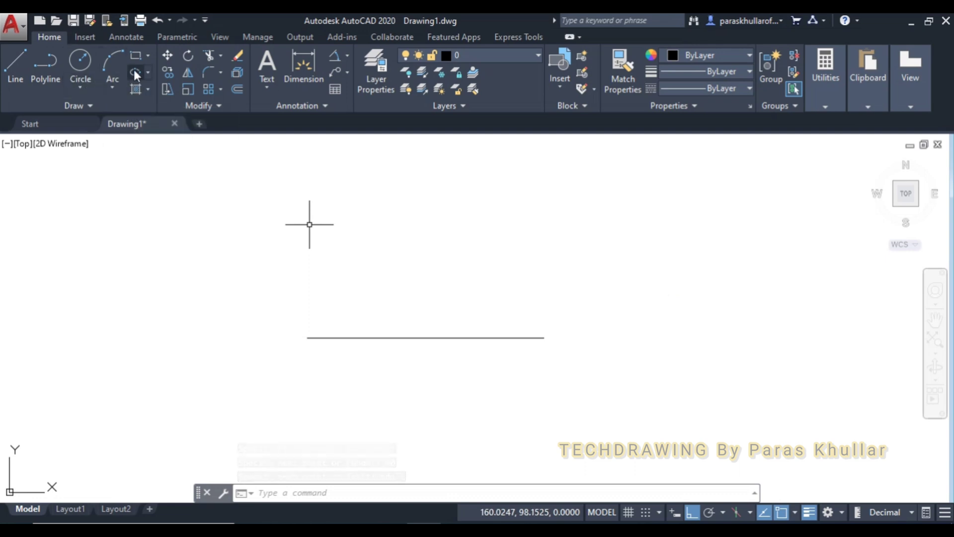
Step: Start a 5-sided polygon by Edge, picking the first edge endpoint above the line
left_click(149, 55)
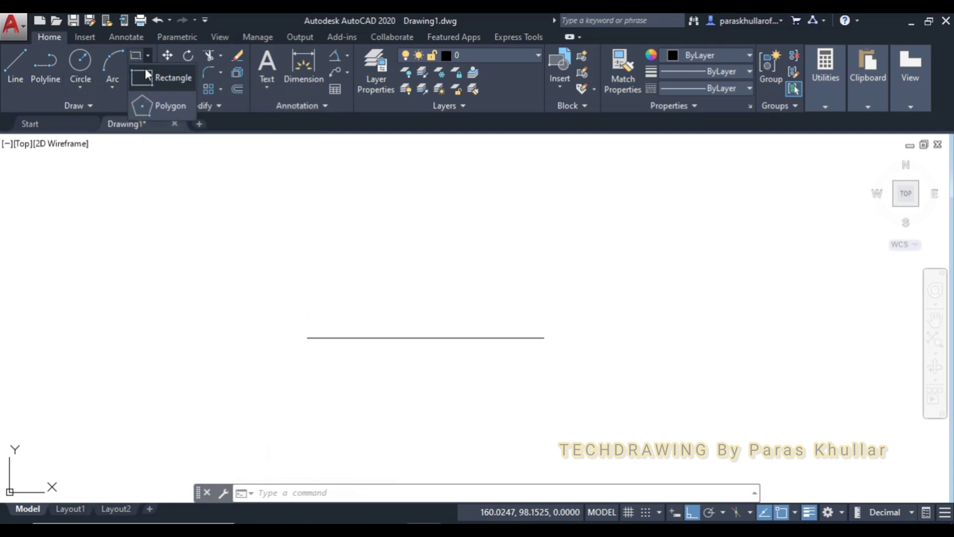
left_click(148, 105)
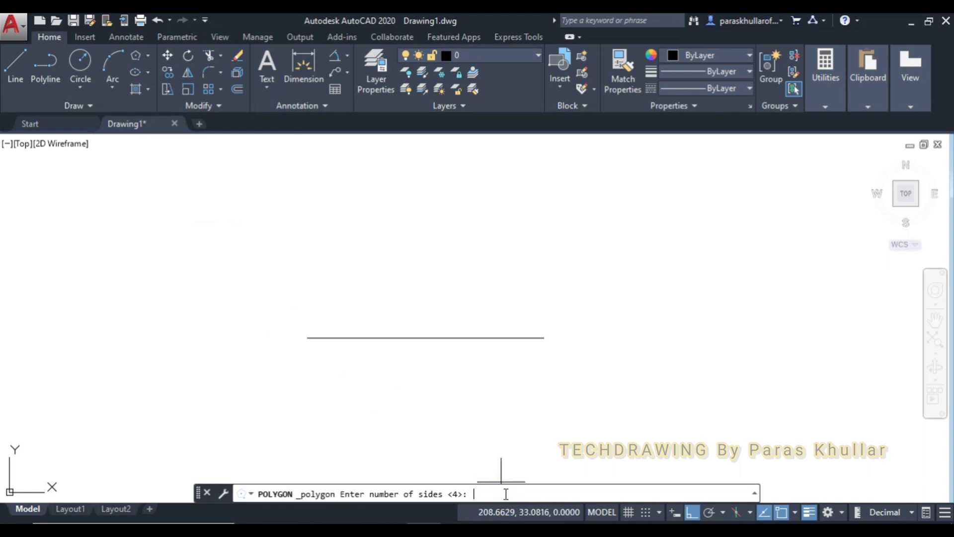
key("Return")
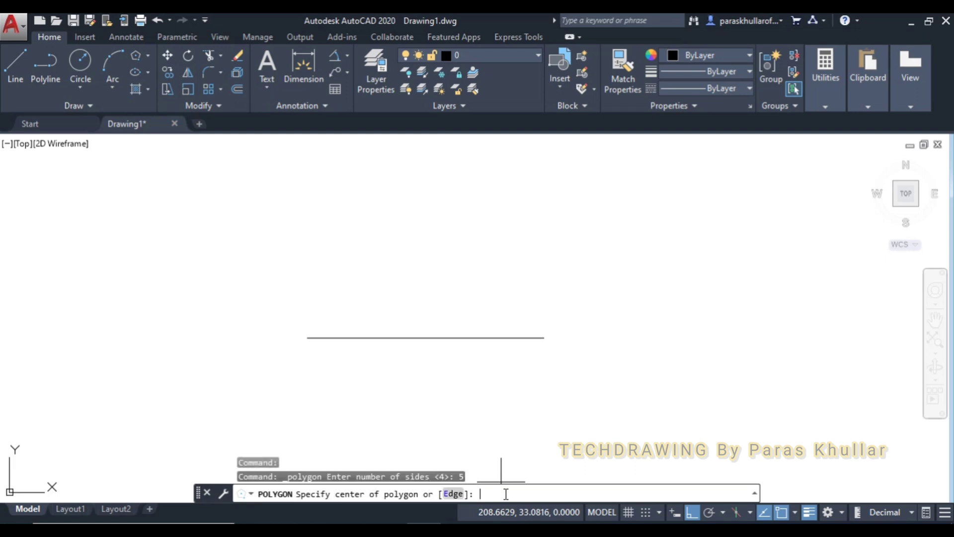
left_click(453, 494)
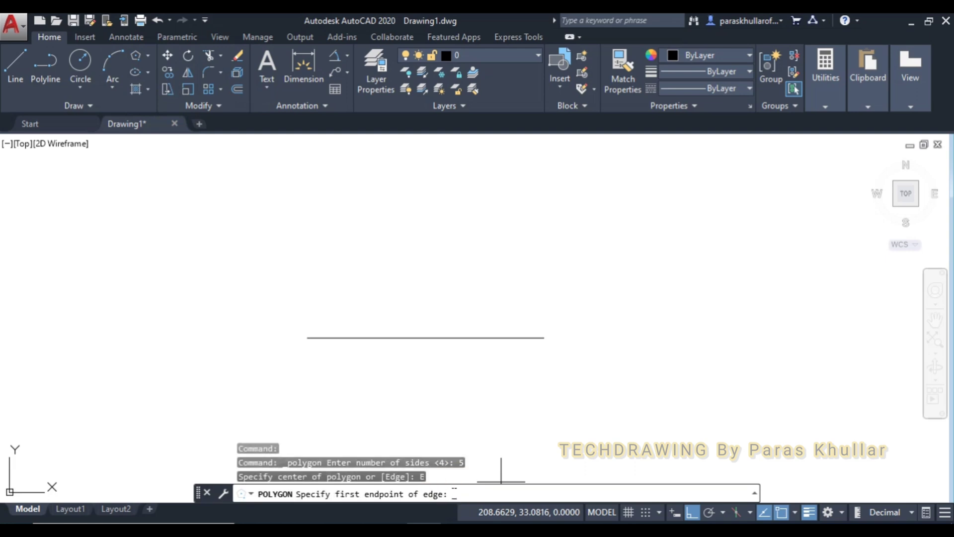
middle_click_drag(379, 238, 401, 277)
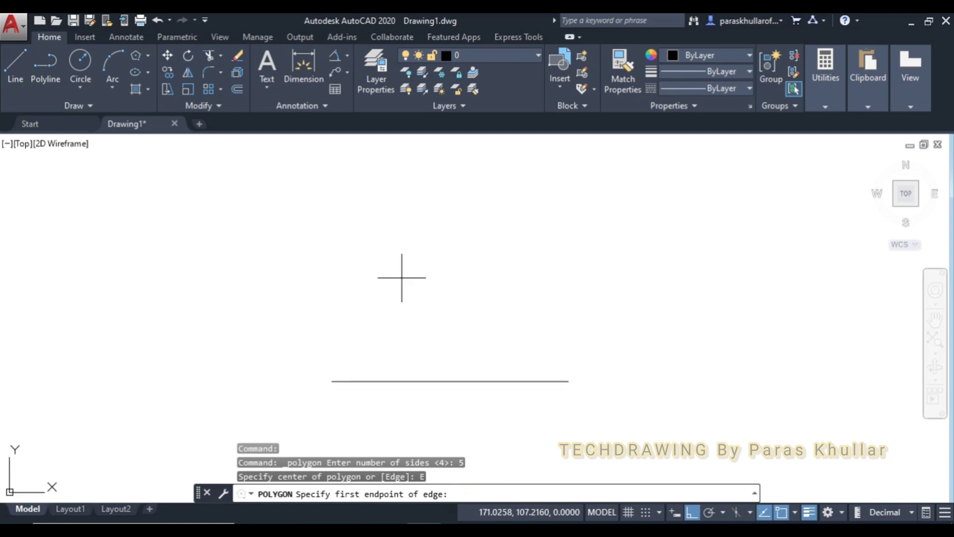
left_click(372, 214)
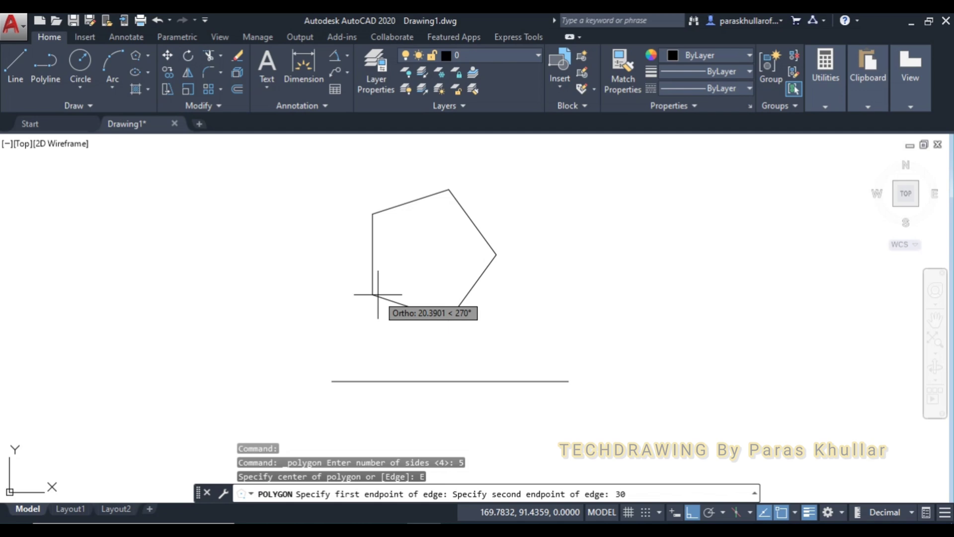
key("F8")
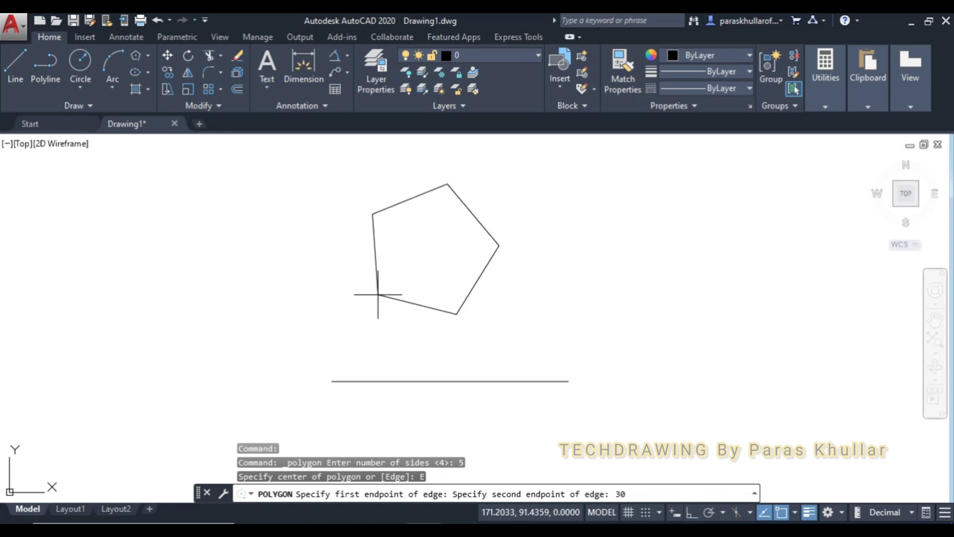
key("BackSpace")
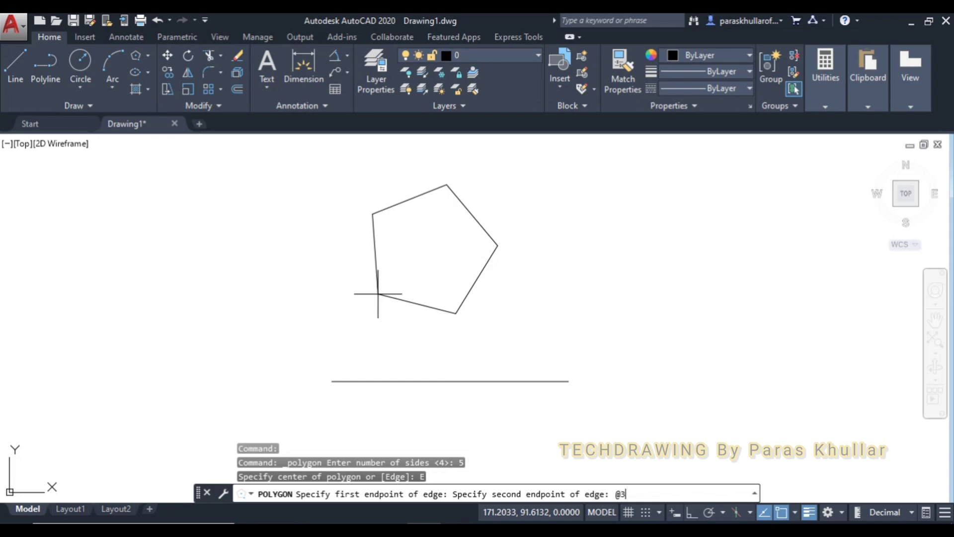
type("<270")
key("F8")
key("Return")
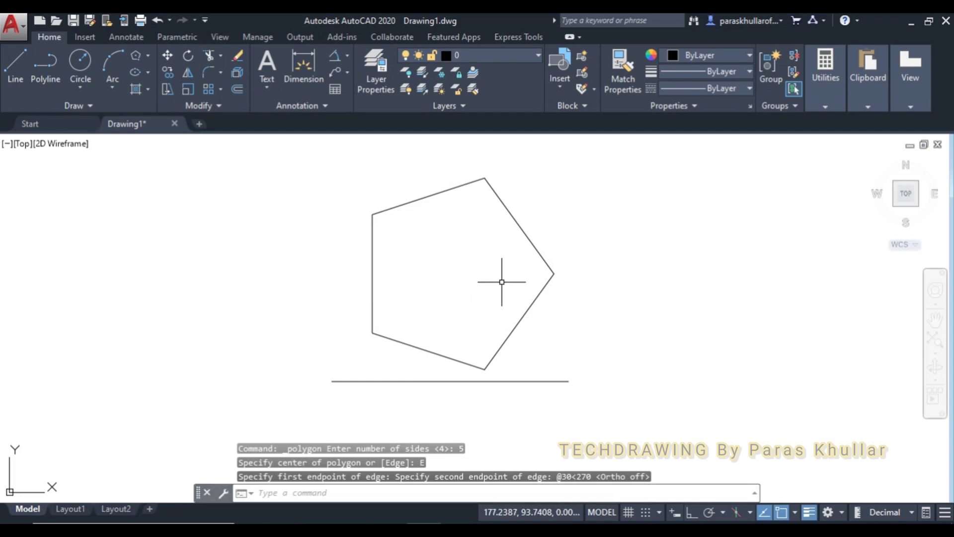
Step: Move the horizontal line down beneath the pentagon
middle_click_drag(596, 323, 584, 300)
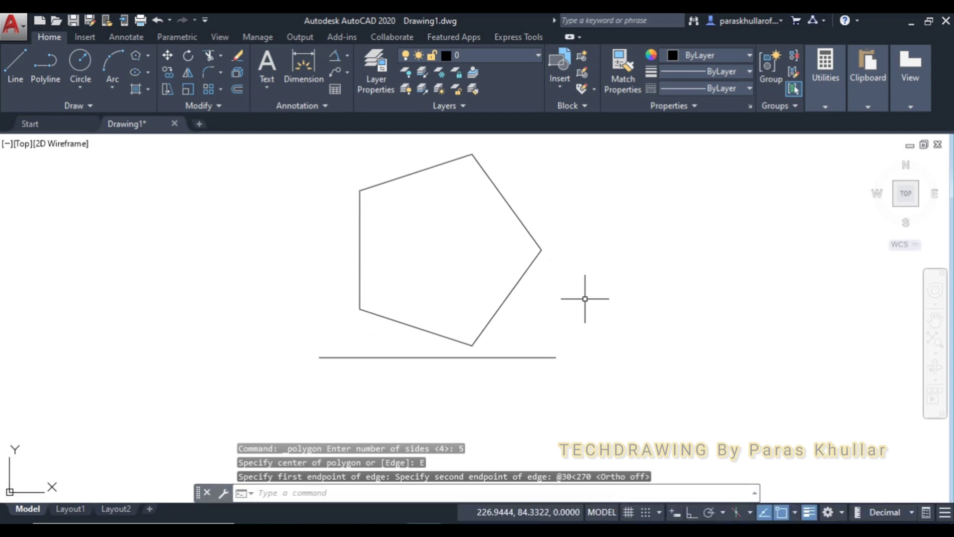
scroll(586, 298, "down", 2)
middle_click_drag(618, 341, 593, 308)
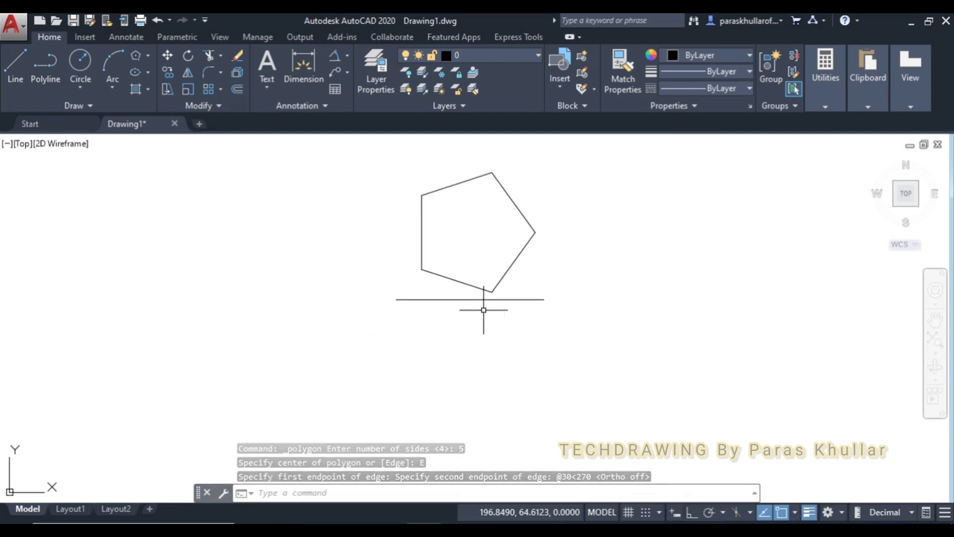
left_click(470, 299)
left_click_drag(463, 298, 464, 324)
key("Escape")
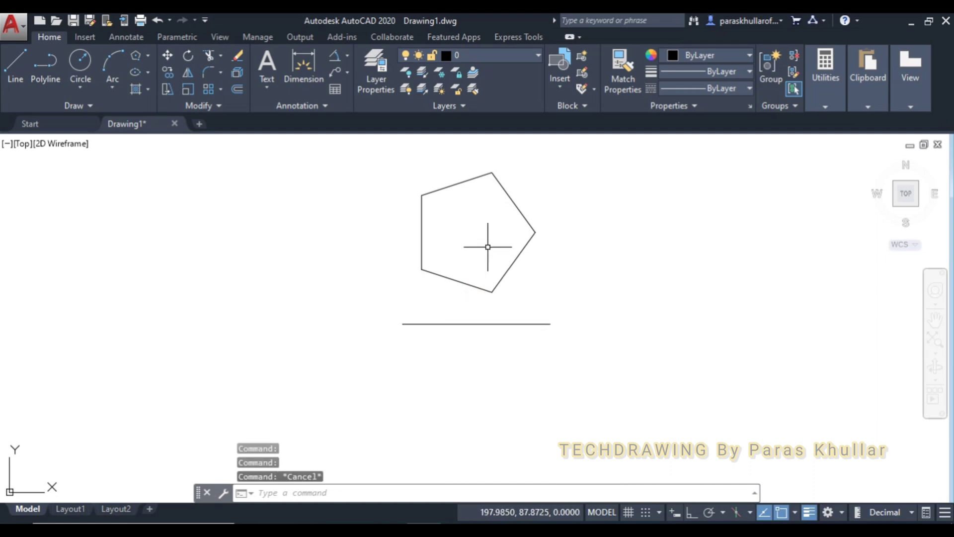
Step: Set the horizontal line's lineweight to 0.50 mm
left_click(452, 323)
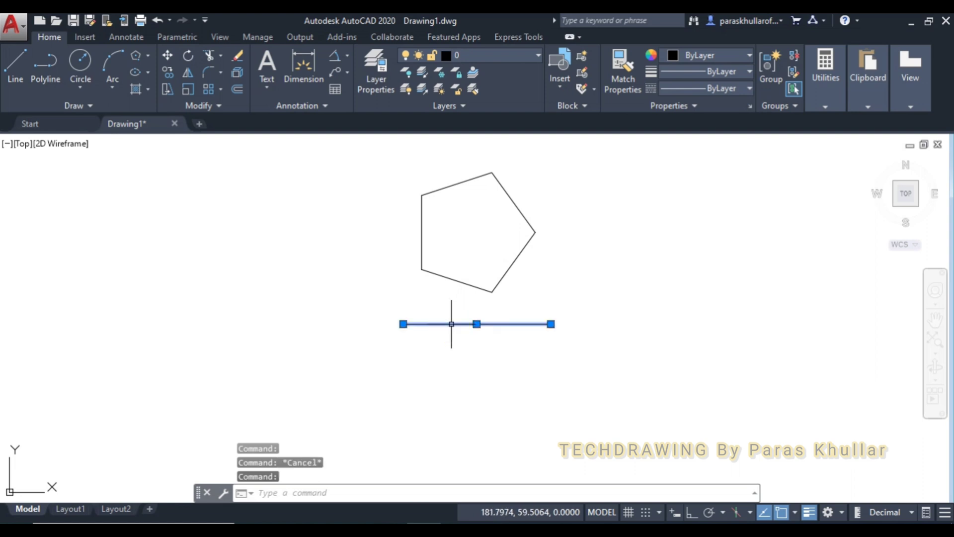
left_click(678, 73)
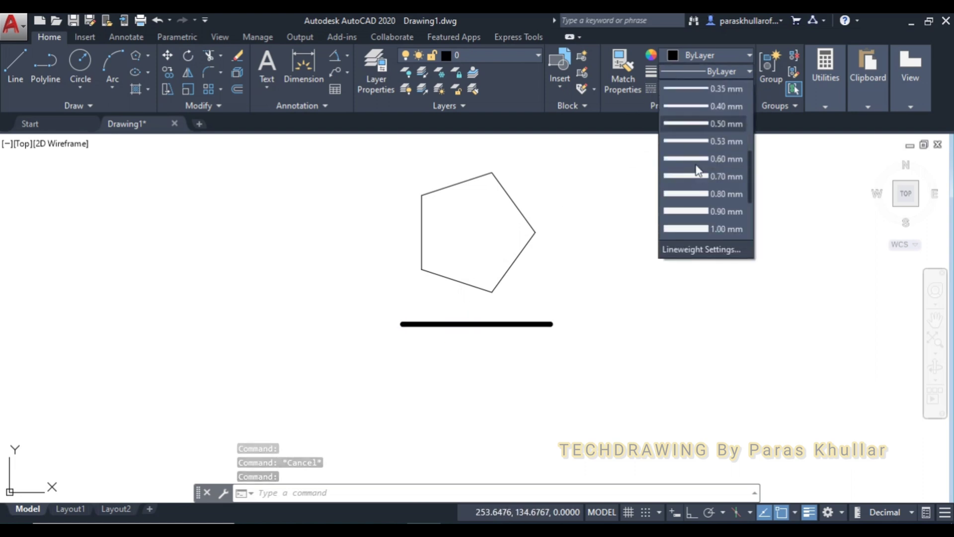
scroll(694, 149, "down", 1)
left_click(694, 124)
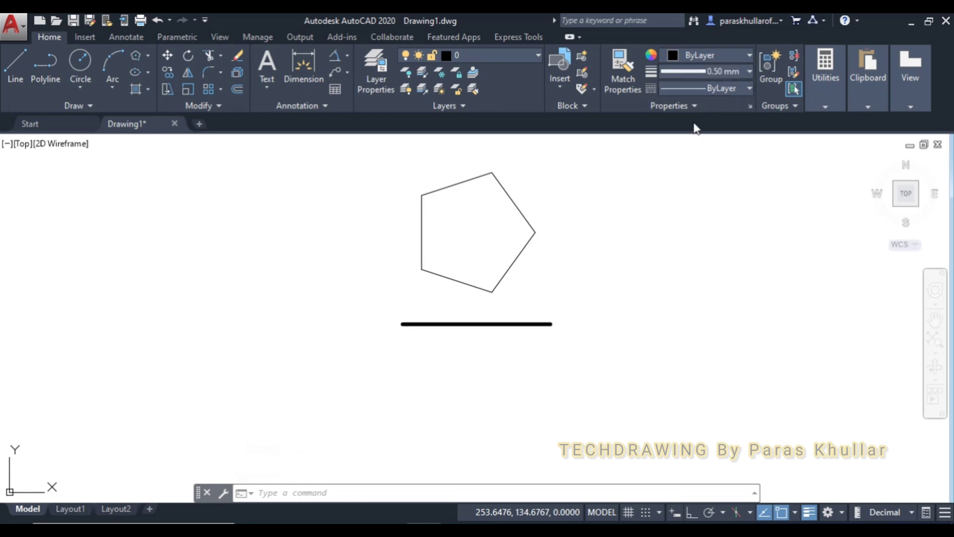
key("Escape")
Step: Set the pentagon's lineweight to 1.00 mm
left_click(511, 196)
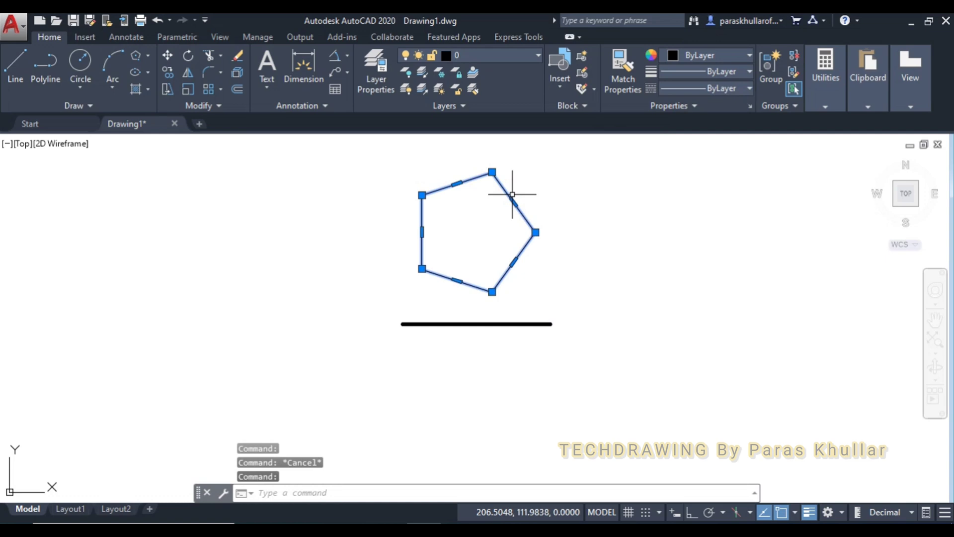
left_click(701, 76)
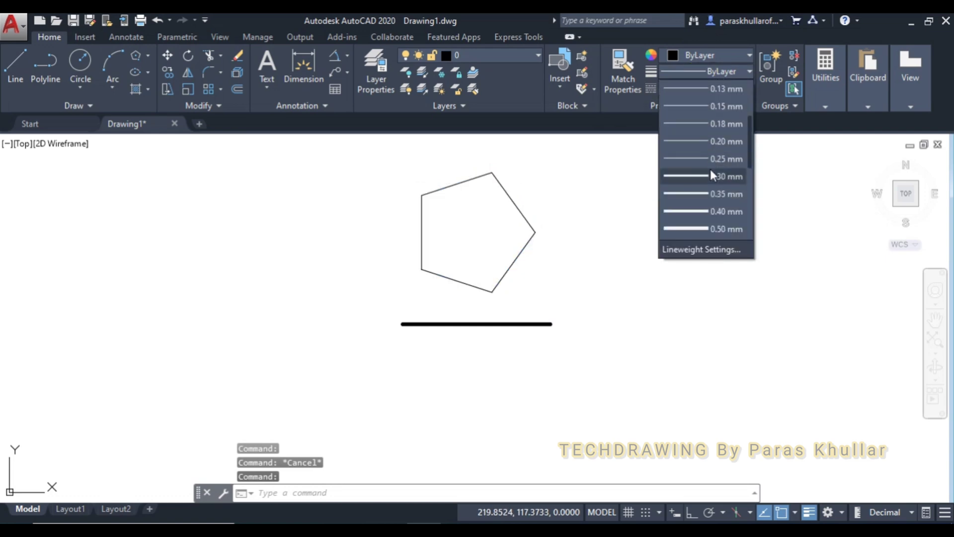
scroll(716, 198, "down", 2)
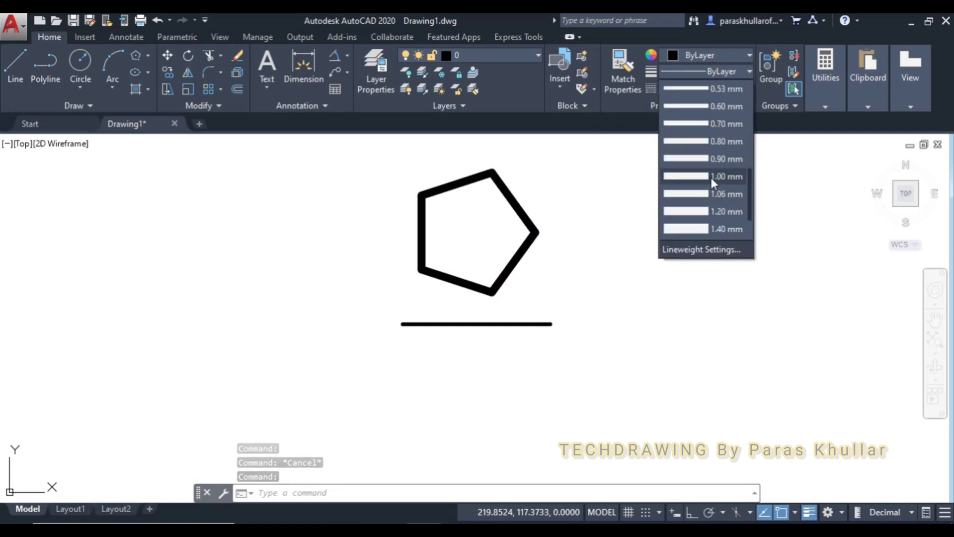
left_click(711, 177)
key("Escape")
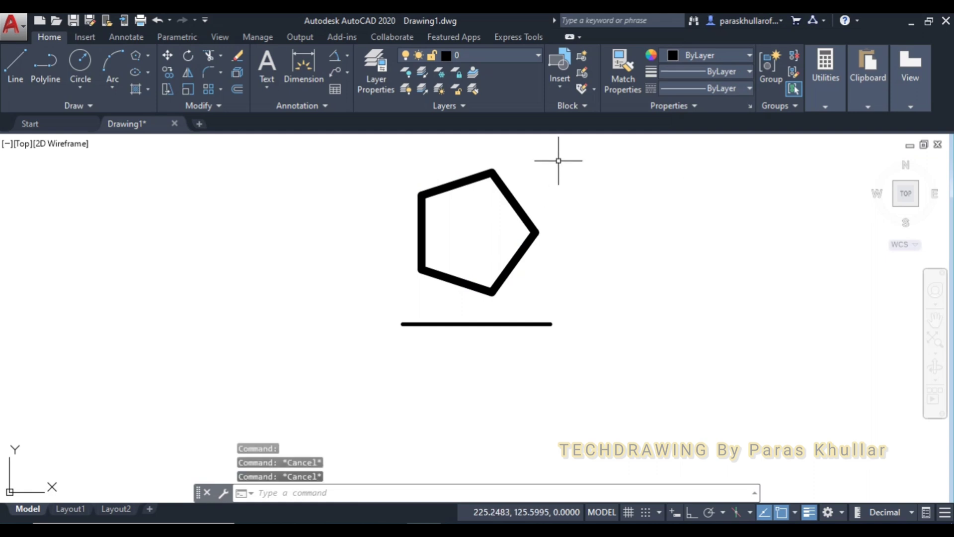
Step: Create a multiline text box beside the upper-left vertex using the Times New Roman font
left_click(267, 62)
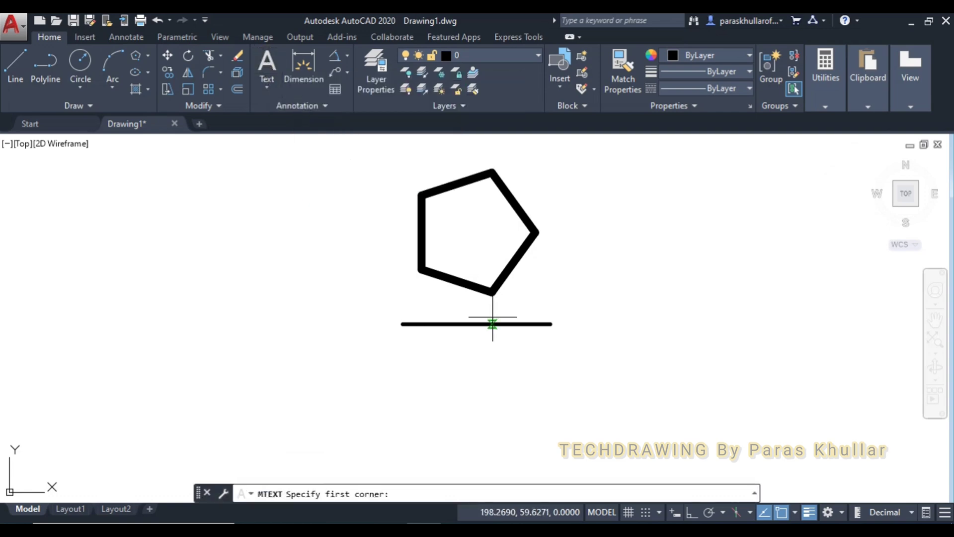
left_click(783, 512)
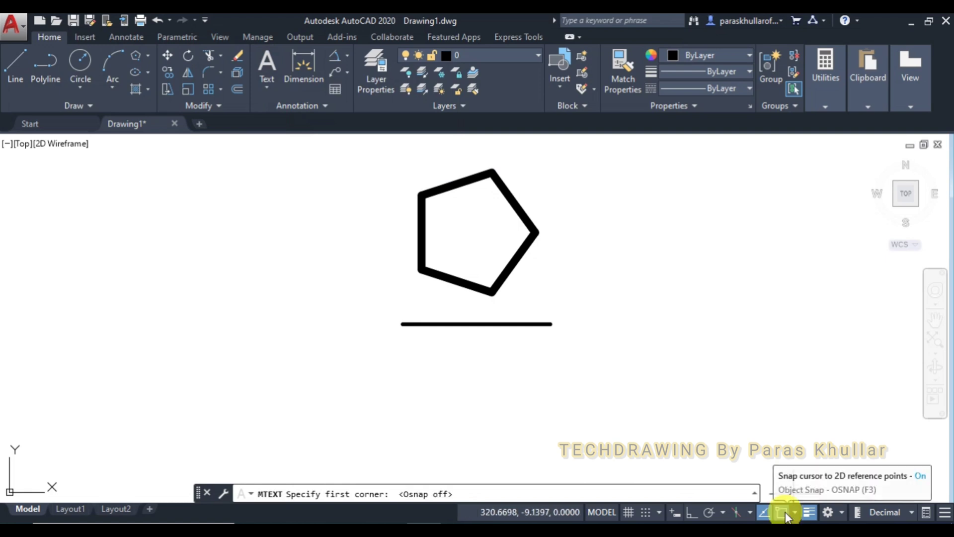
left_click(398, 184)
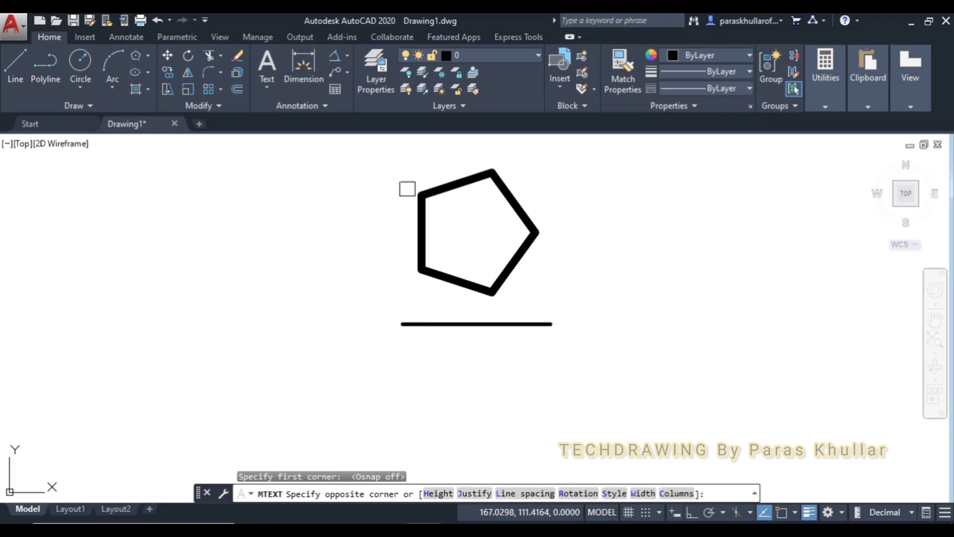
left_click(408, 189)
left_click(169, 68)
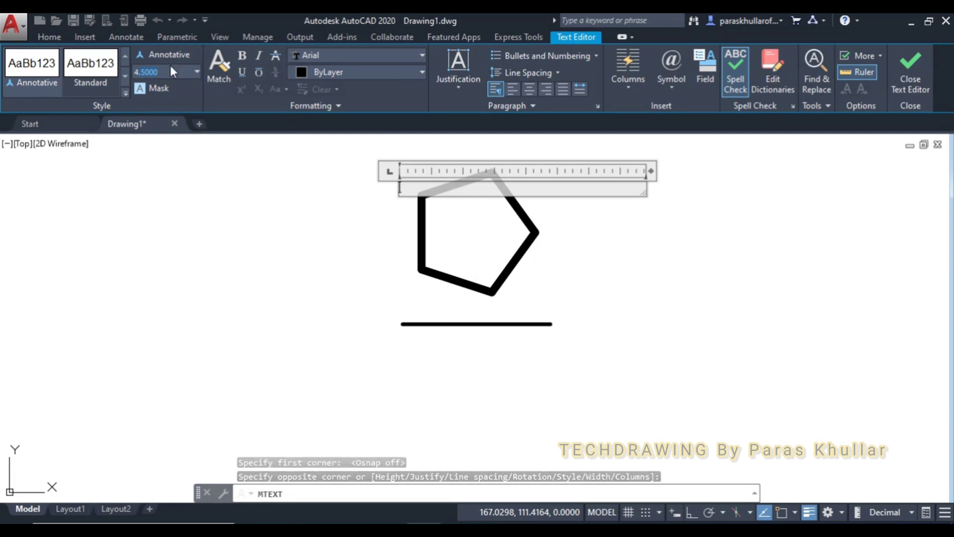
left_click(311, 55)
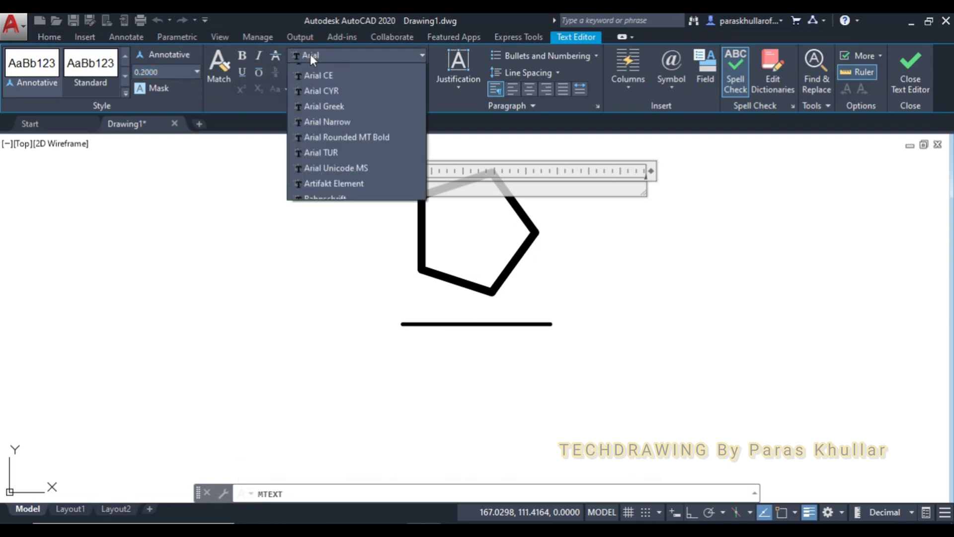
key("t")
scroll(311, 55, "down", 2)
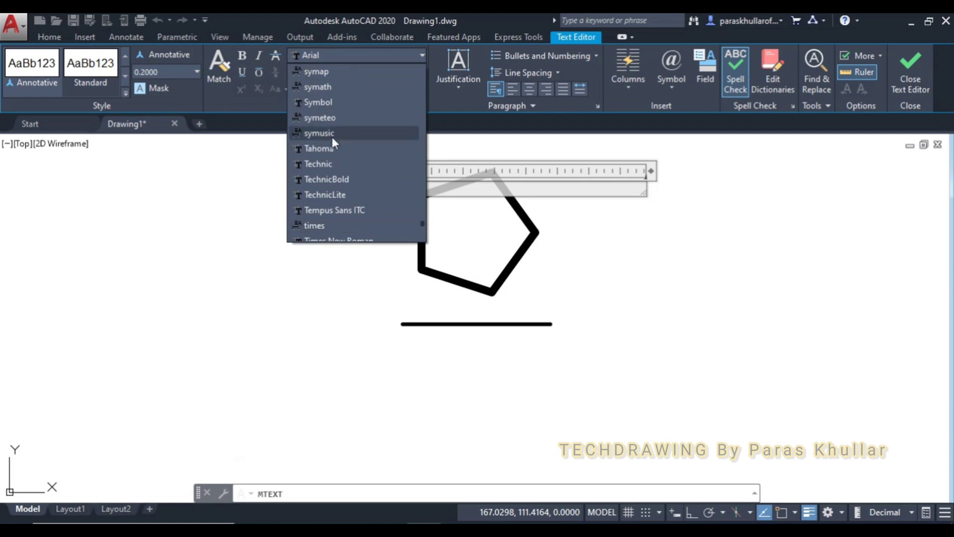
scroll(334, 144, "down", 1)
left_click(336, 194)
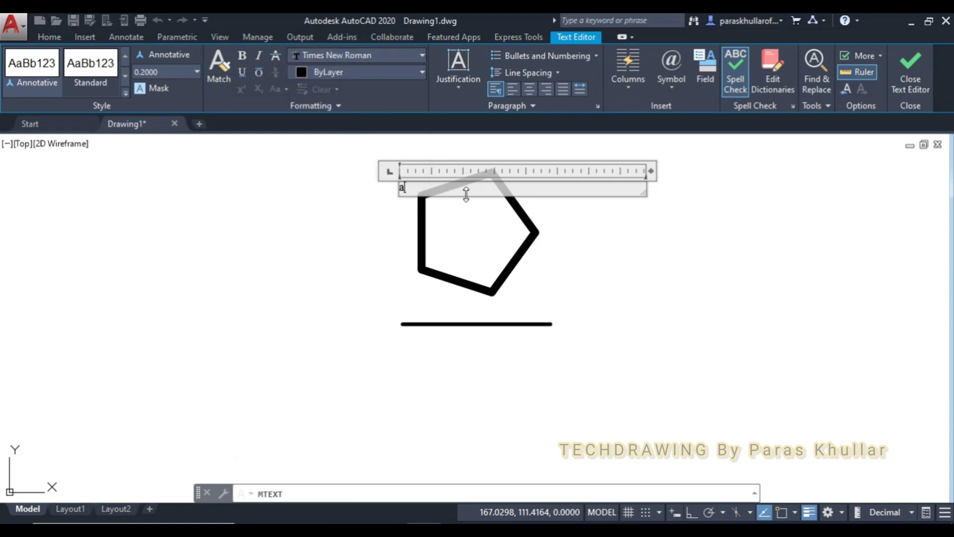
Step: Give the a' label a text height of 4.5 and finish editing
double_click(405, 187)
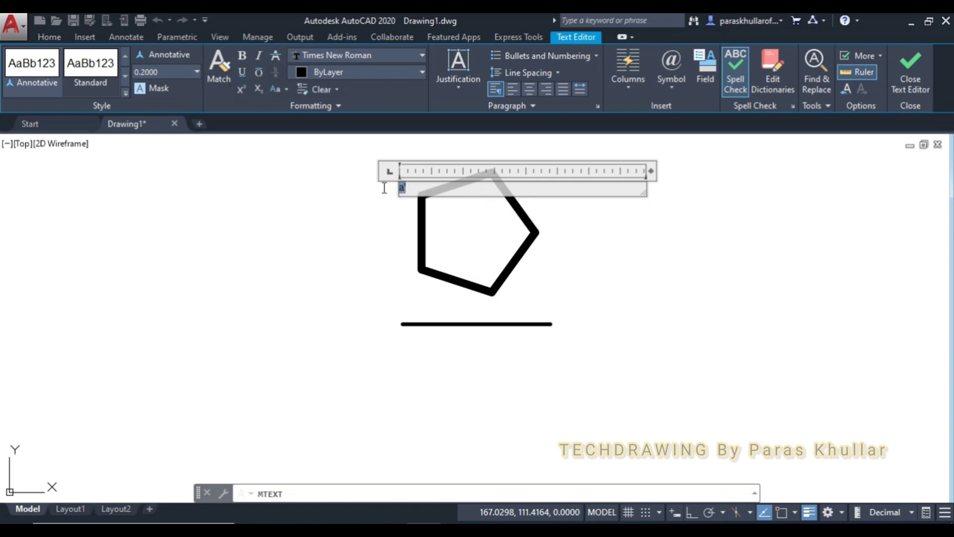
left_click(189, 69)
key("Return")
left_click(691, 204)
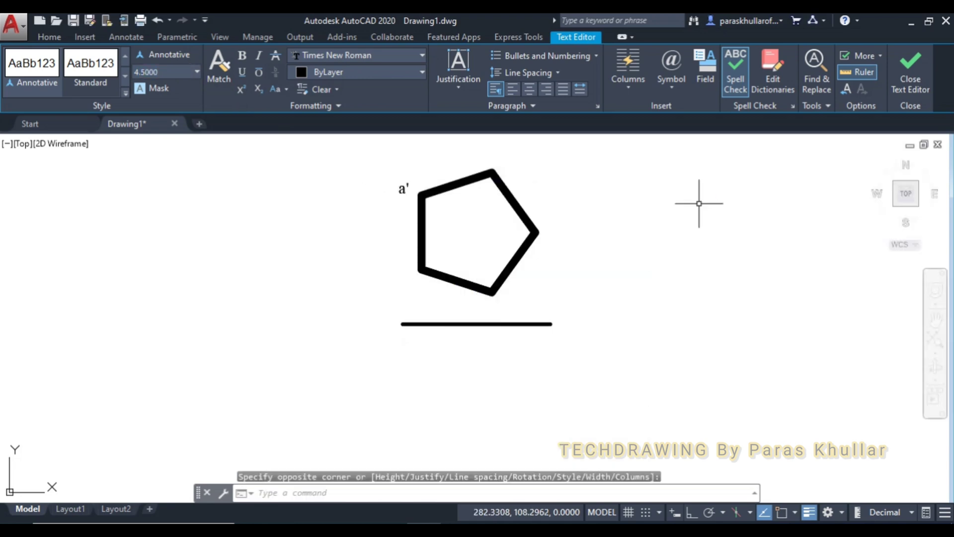
key("Escape")
key("Escape")
key("Escape")
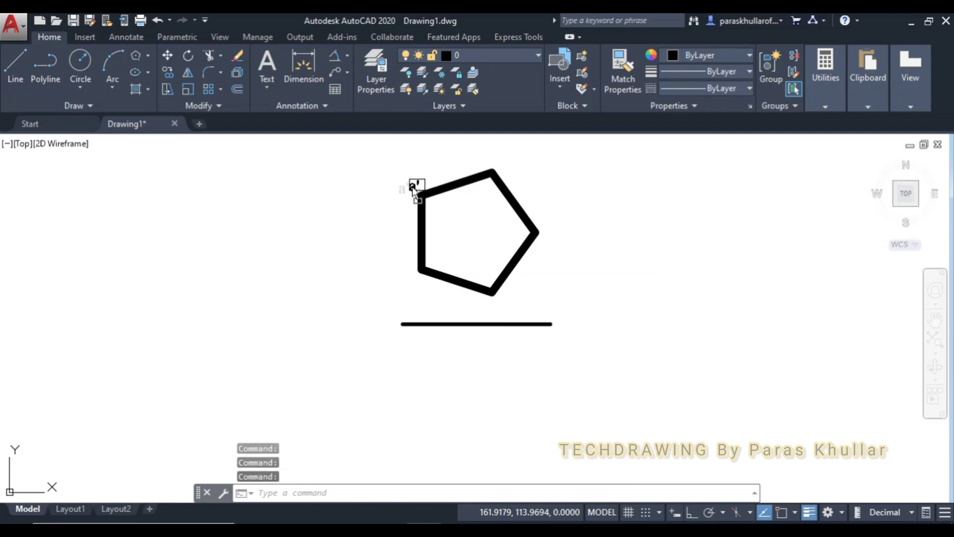
Step: Copy the a' label to the lower-left vertex and change it to b'
left_click(411, 188)
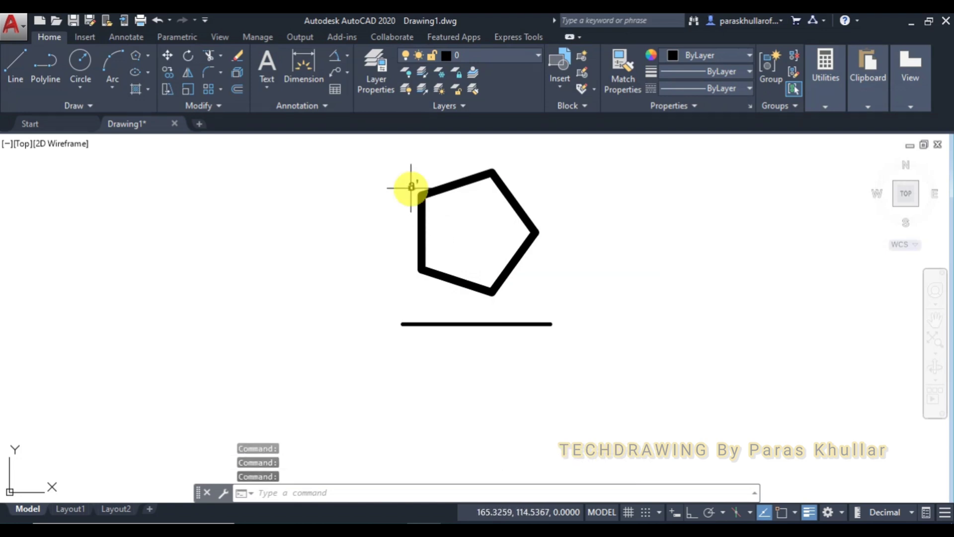
key("ctrl+c")
key("ctrl+v")
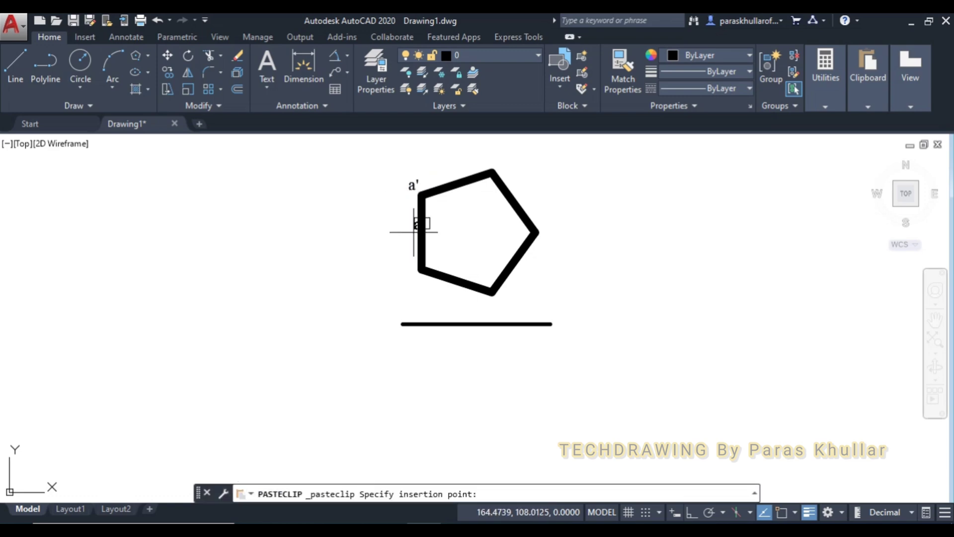
left_click(406, 290)
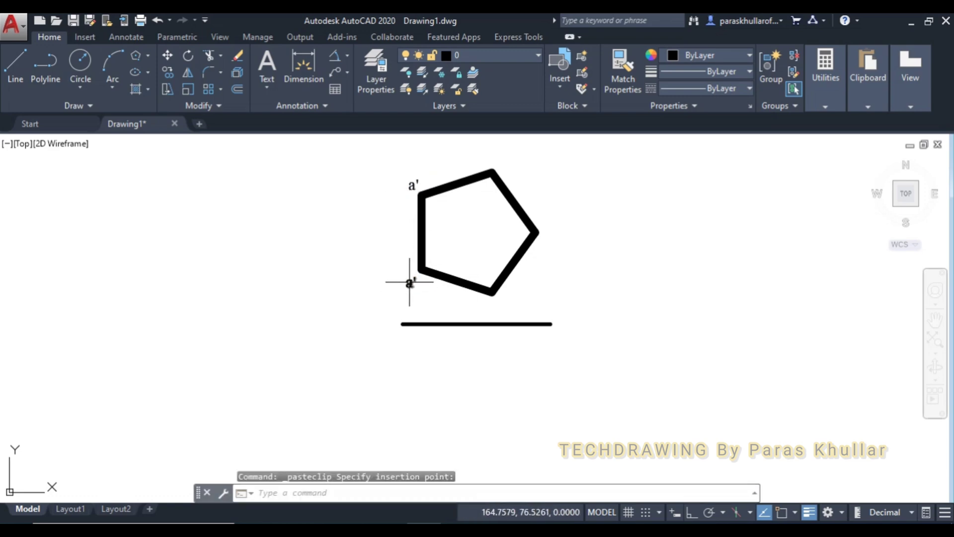
double_click(409, 283)
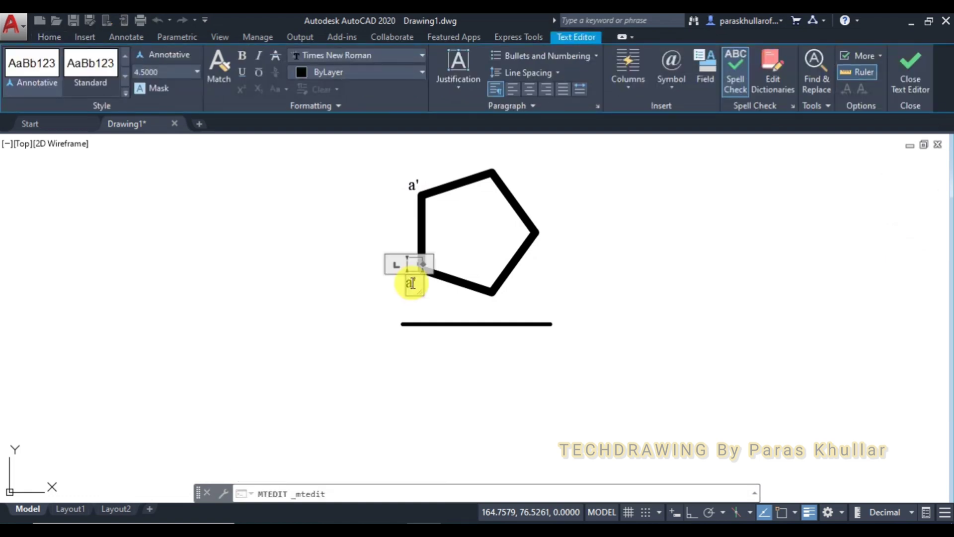
left_click_drag(415, 283, 401, 282)
type("b")
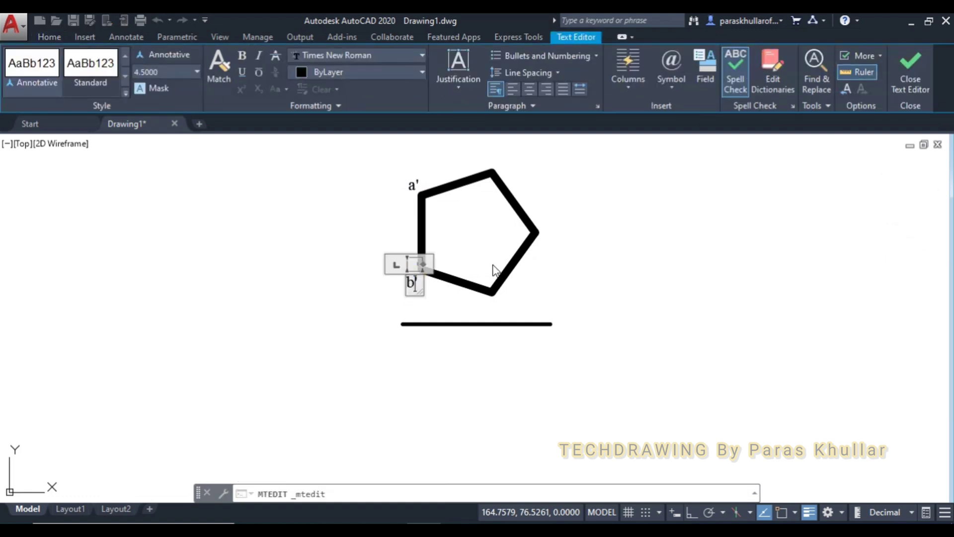
left_click(566, 269)
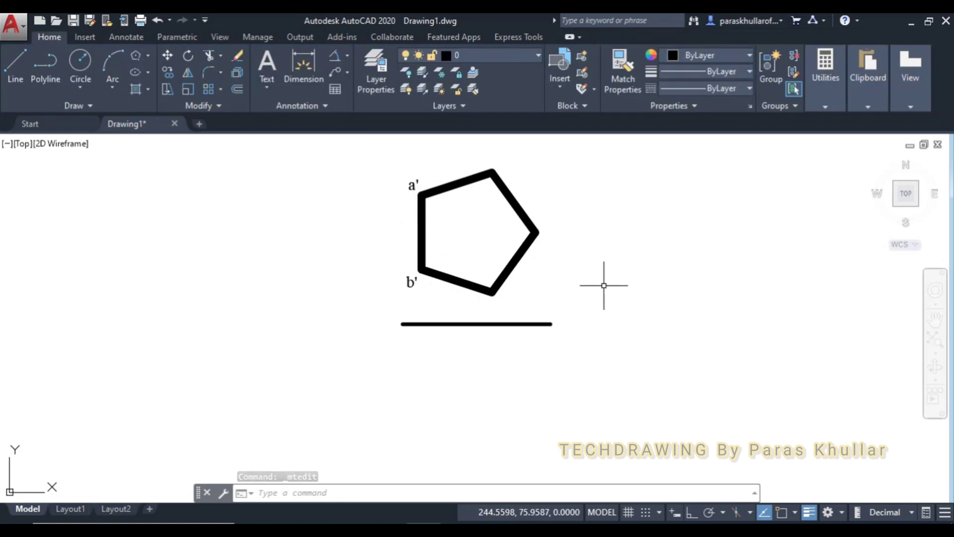
Step: Paste label copies at the bottom and right vertices, changing them to c' and d'
key("ctrl+v")
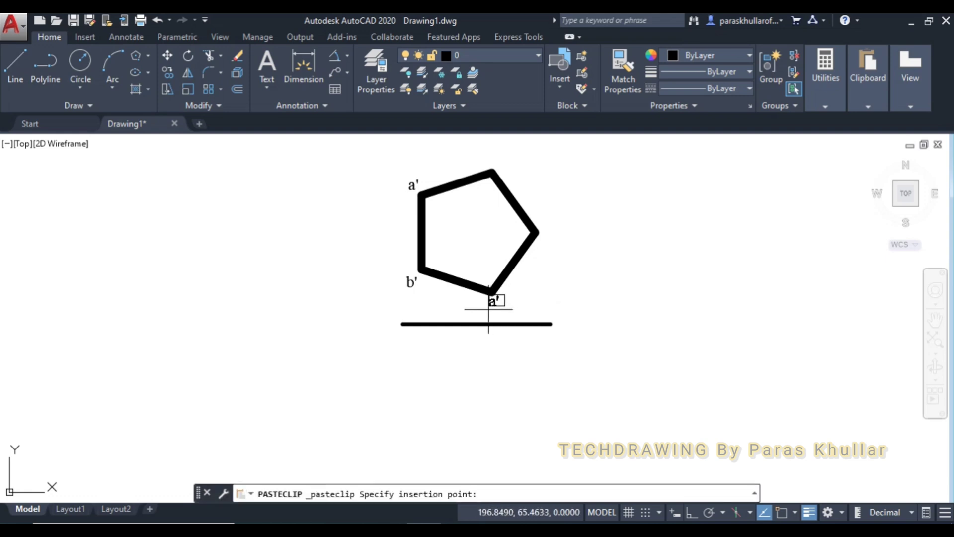
left_click(475, 313)
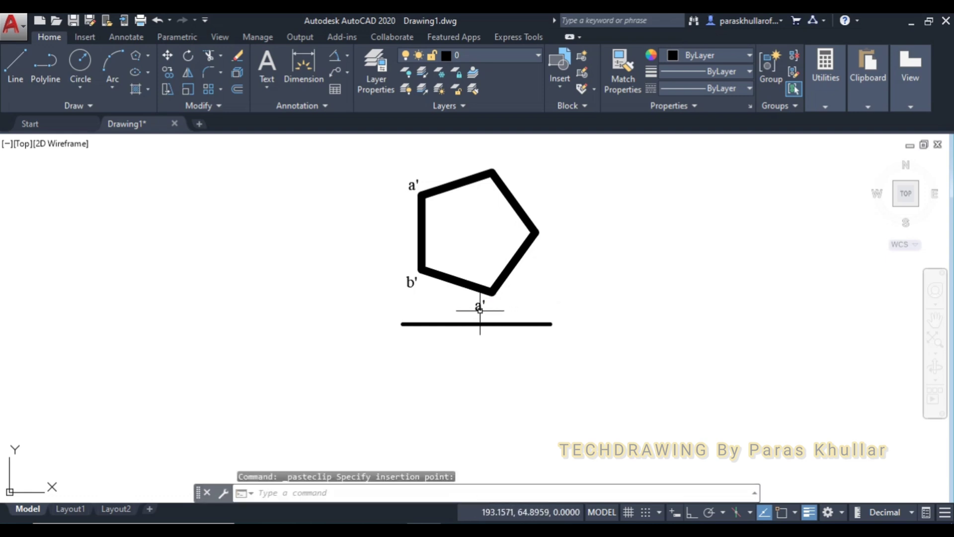
double_click(478, 306)
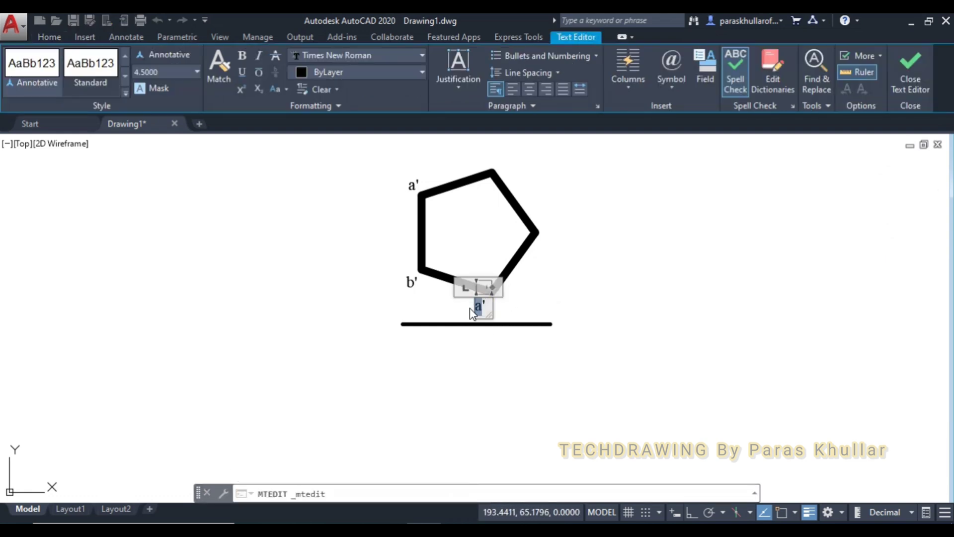
type("c")
left_click(575, 300)
key("ctrl+v")
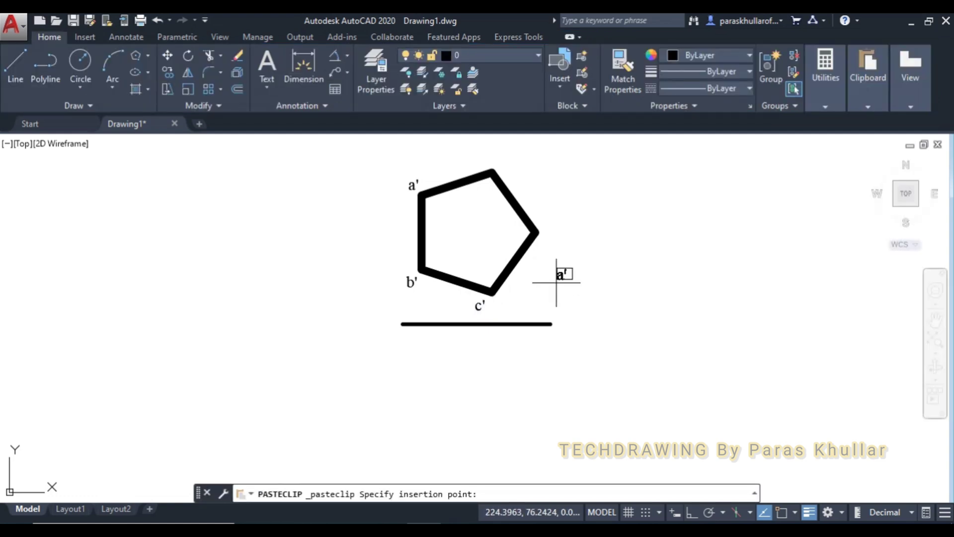
left_click(545, 242)
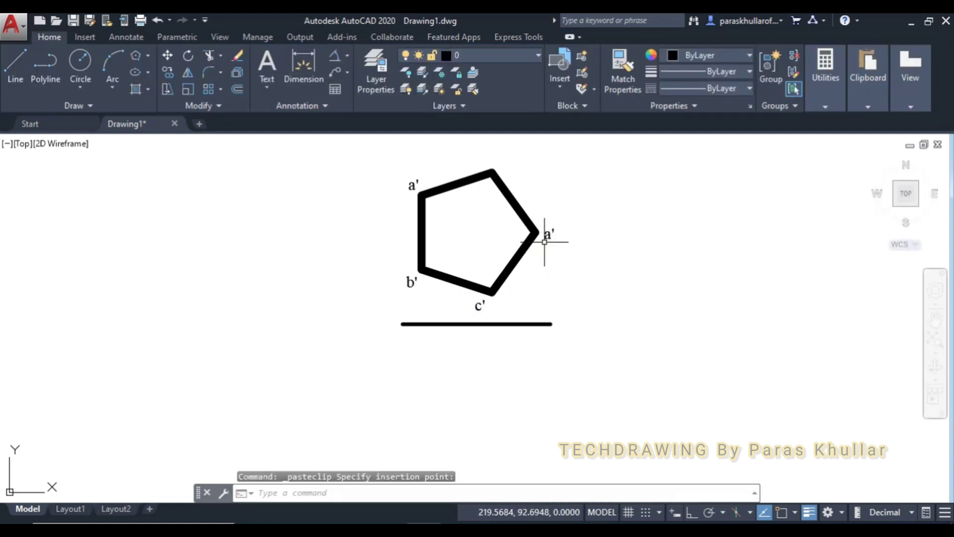
double_click(546, 234)
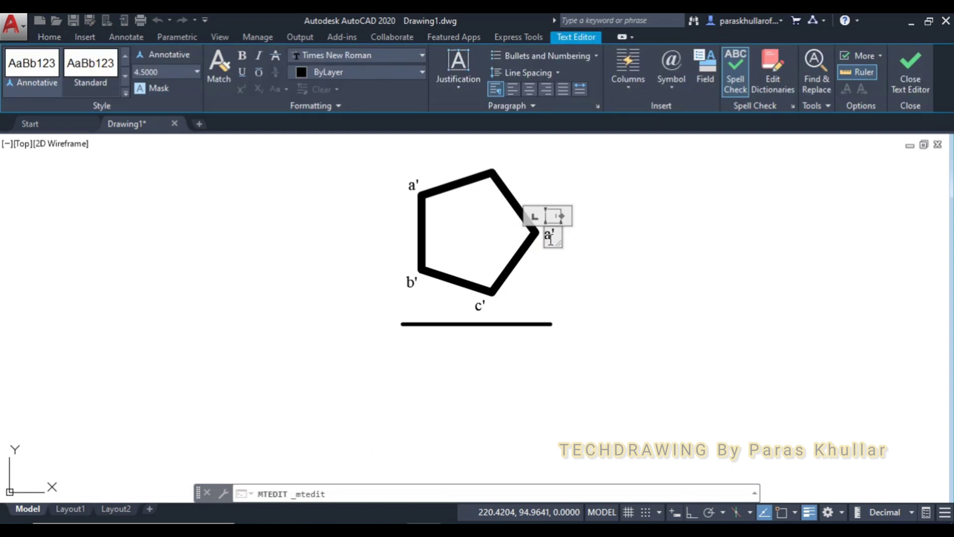
type("d")
left_click(624, 226)
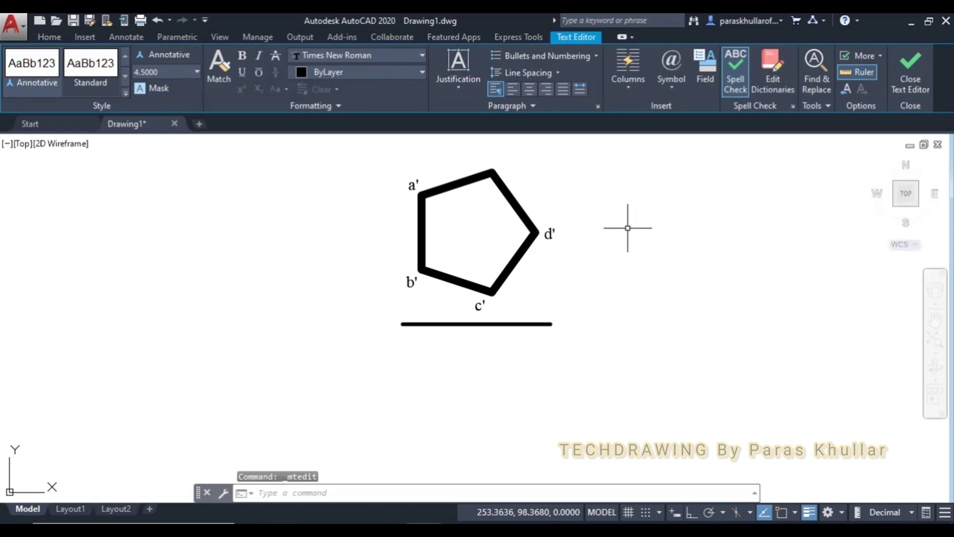
Step: Paste a label copy above the top vertex and make it e'
key("ctrl+v")
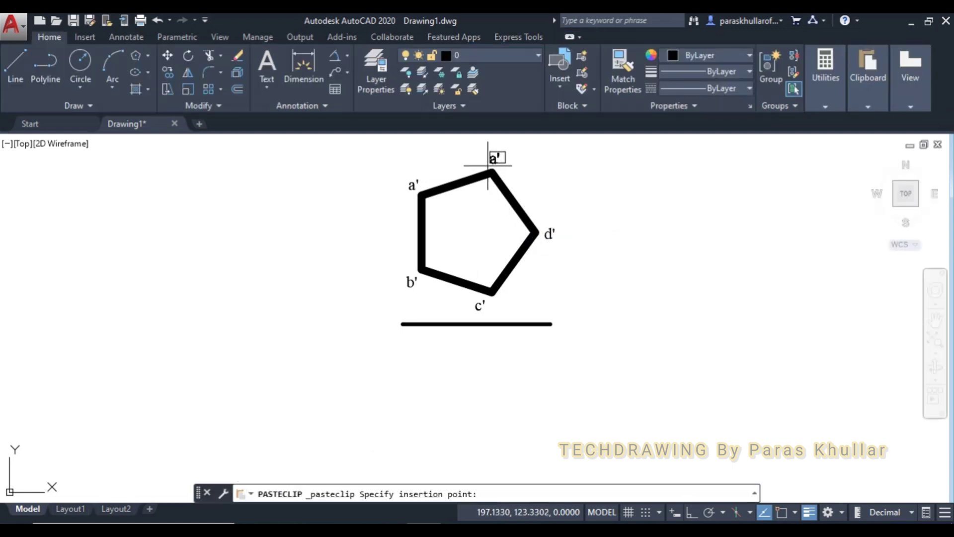
left_click(490, 158)
double_click(486, 158)
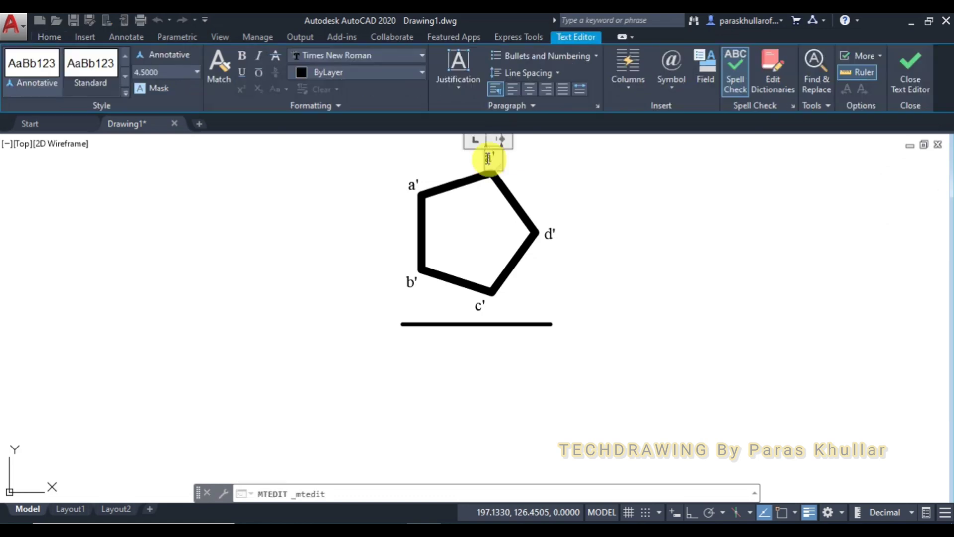
left_click(592, 170)
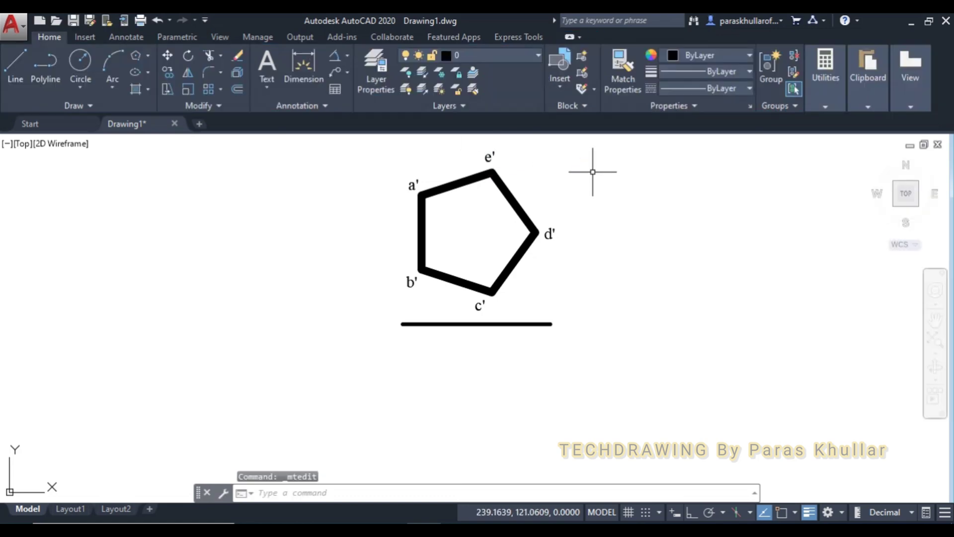
key("ctrl+v")
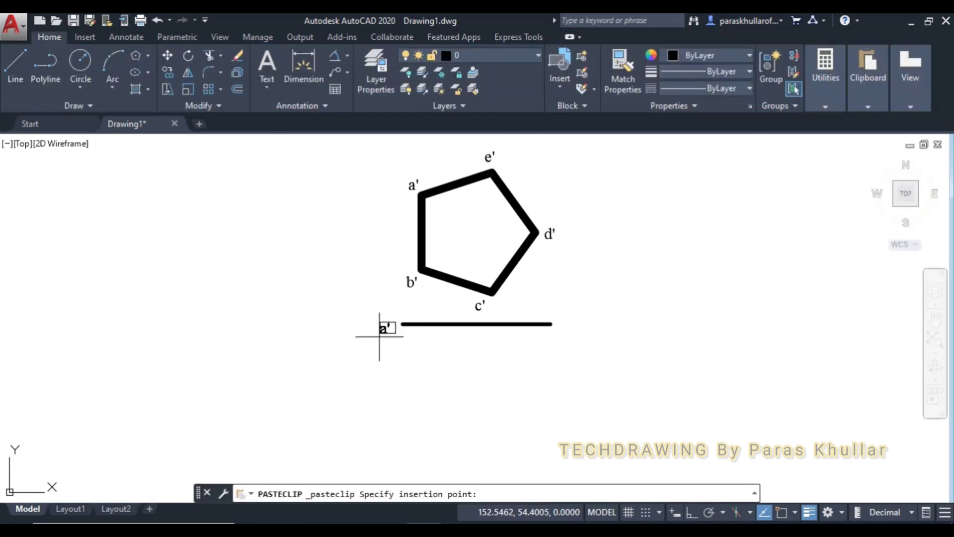
Step: Place label copies at the line's left and right ends, edited to X and Y
left_click(389, 328)
double_click(383, 328)
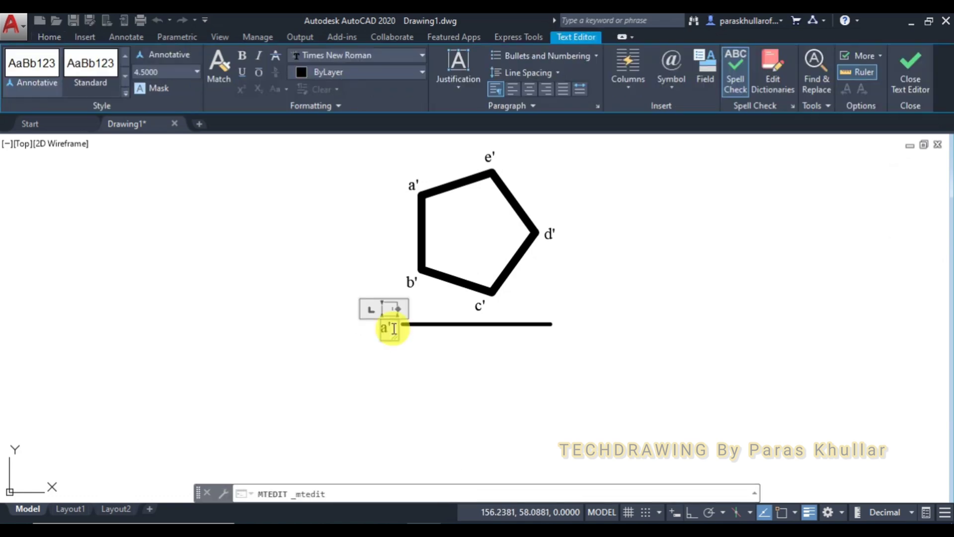
left_click(572, 301)
key("ctrl+v")
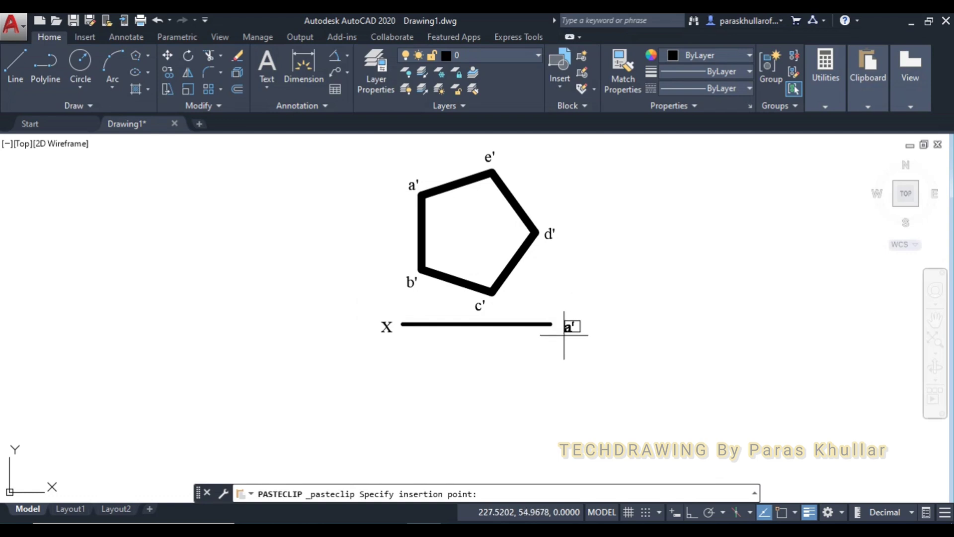
left_click(560, 329)
double_click(571, 326)
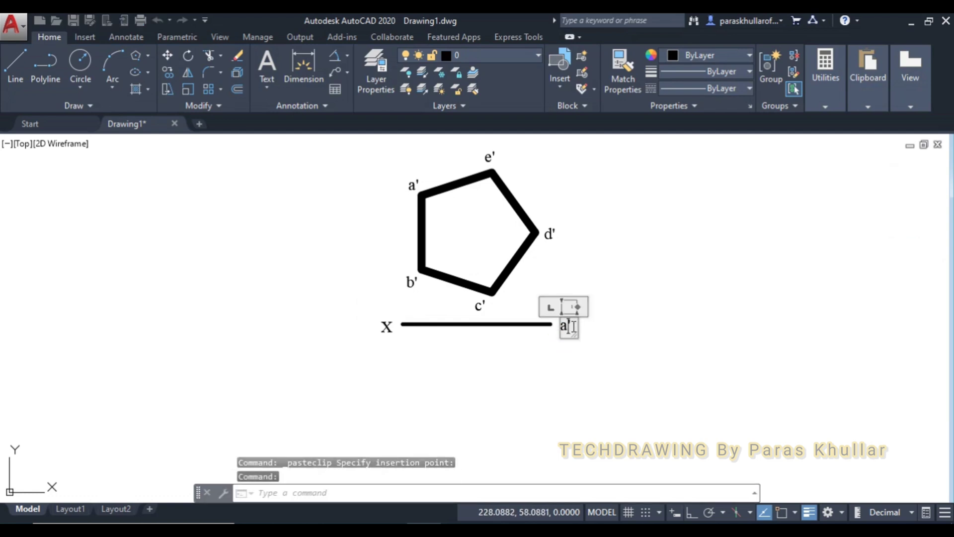
left_click_drag(572, 327, 547, 324)
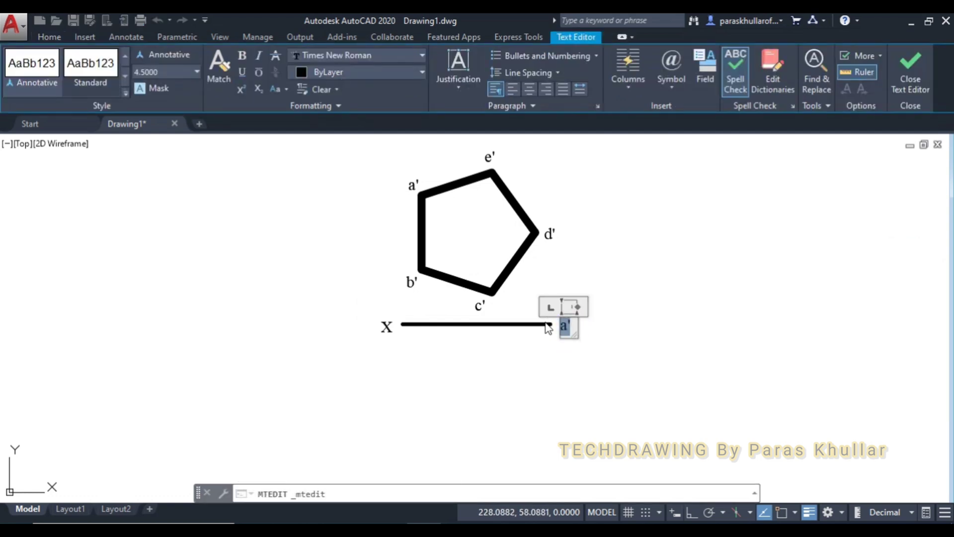
left_click(626, 271)
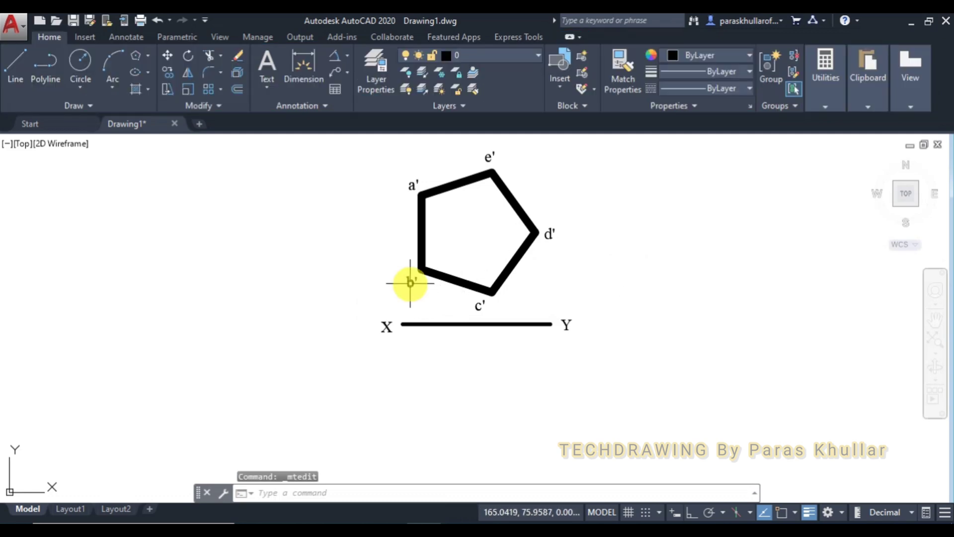
left_click(410, 283)
left_click(409, 283)
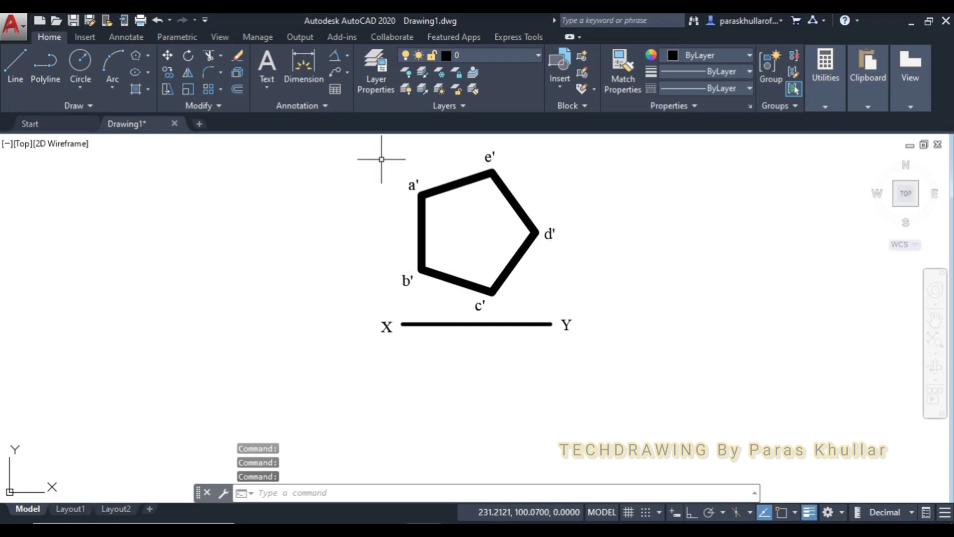
Step: With Ortho and Osnap on, draw a vertical projector from b' down past XY
left_click(19, 60)
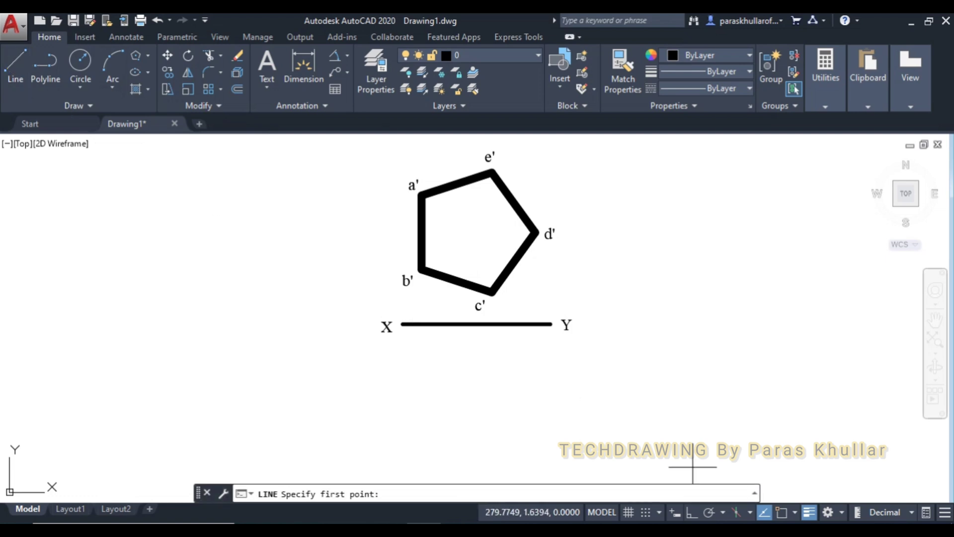
left_click(691, 511)
left_click(781, 512)
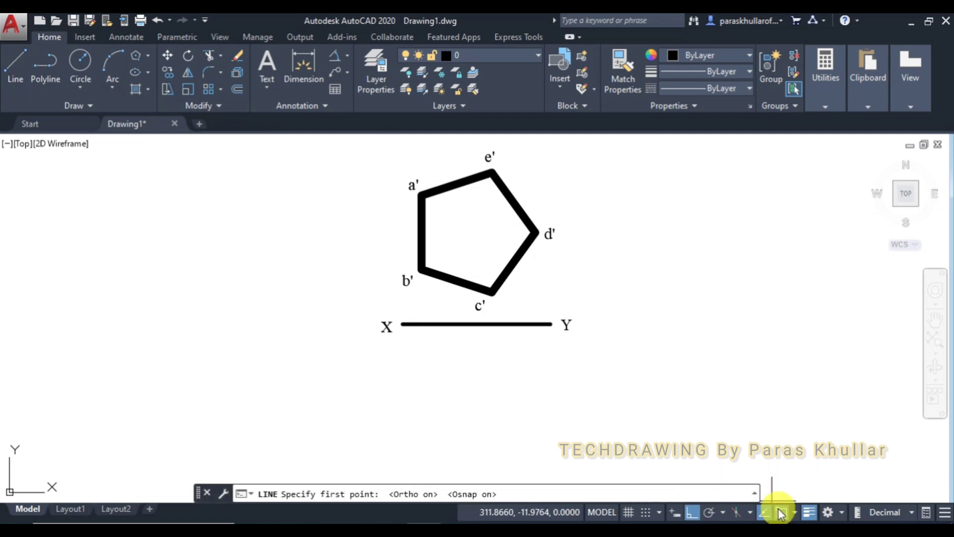
left_click(422, 269)
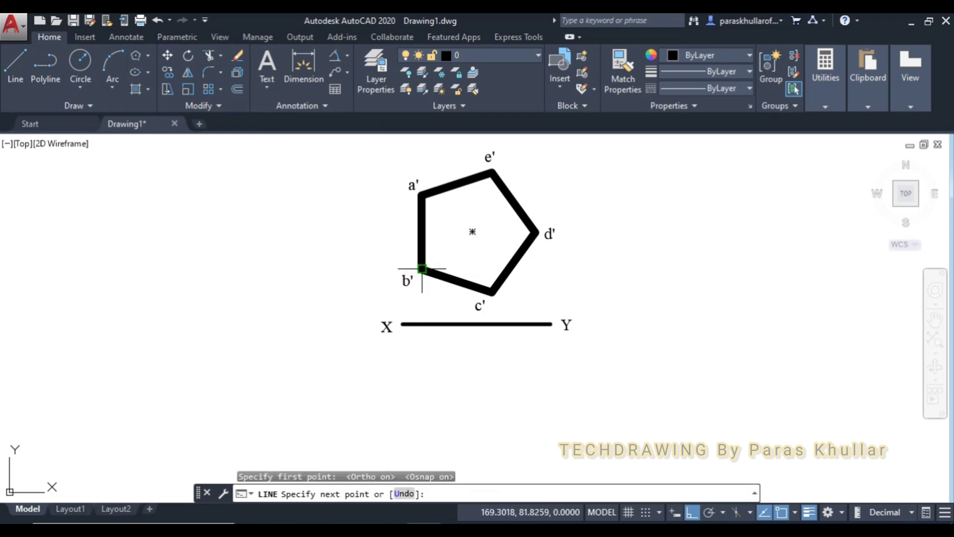
left_click(422, 362)
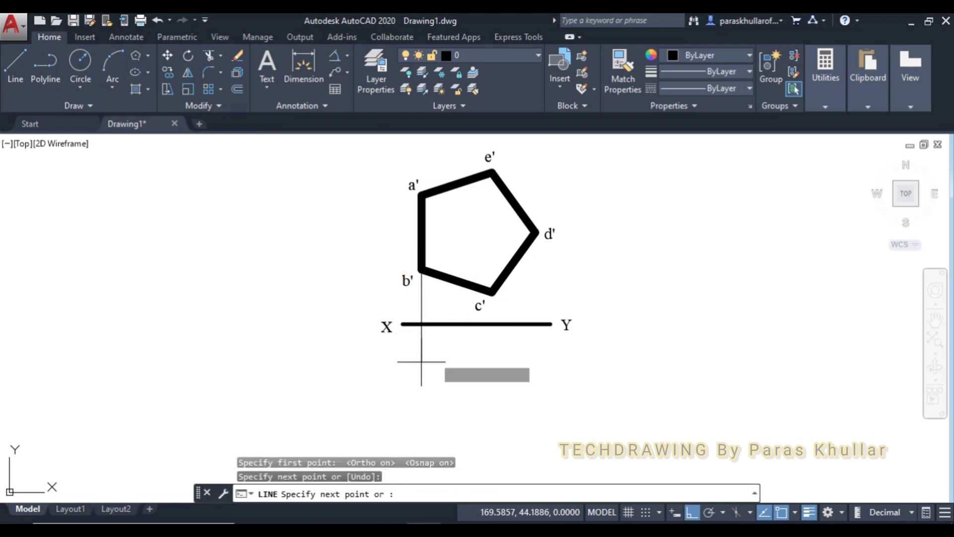
right_click(638, 236)
left_click(651, 243)
Step: Draw vertical projectors from c' and d' down past the XY line
right_click(666, 216)
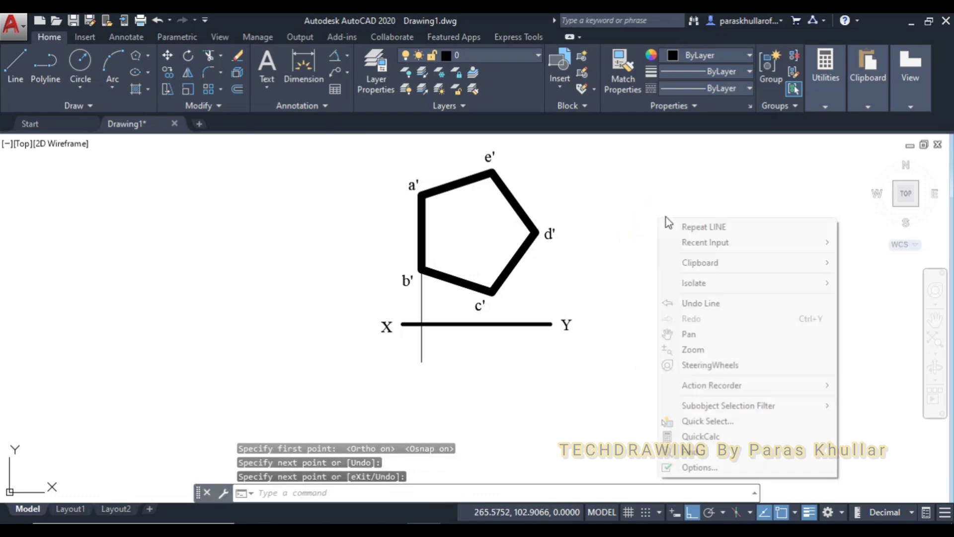
left_click(685, 224)
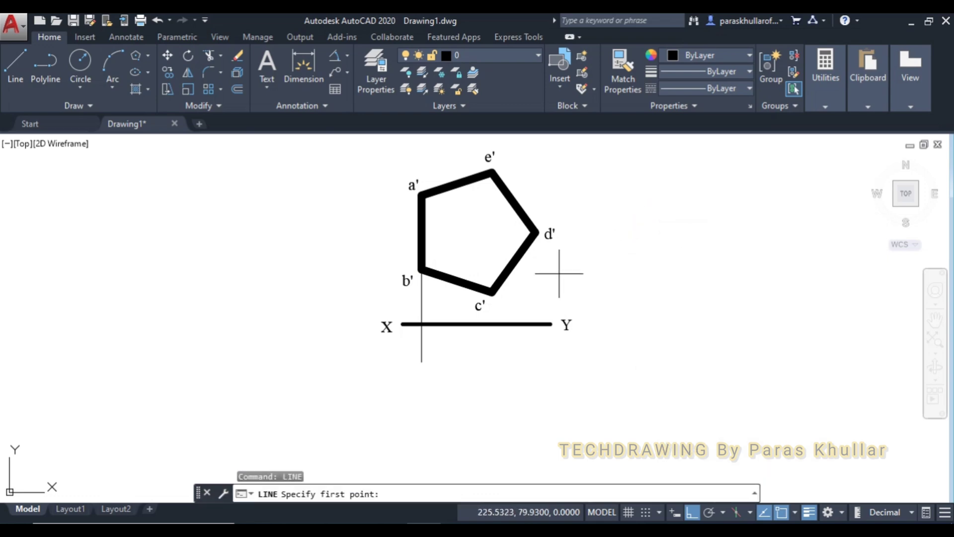
left_click(492, 291)
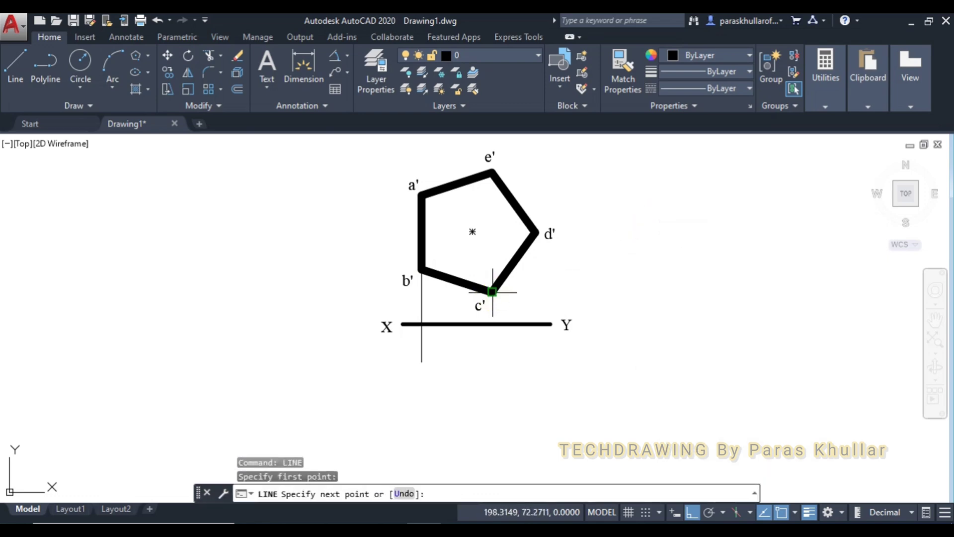
left_click(492, 366)
right_click(623, 259)
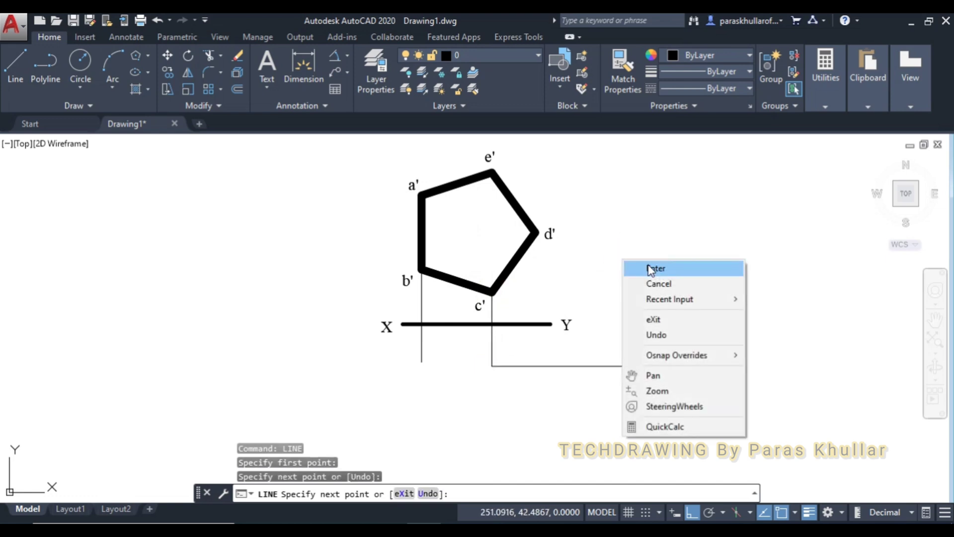
left_click(651, 269)
right_click(655, 209)
left_click(678, 216)
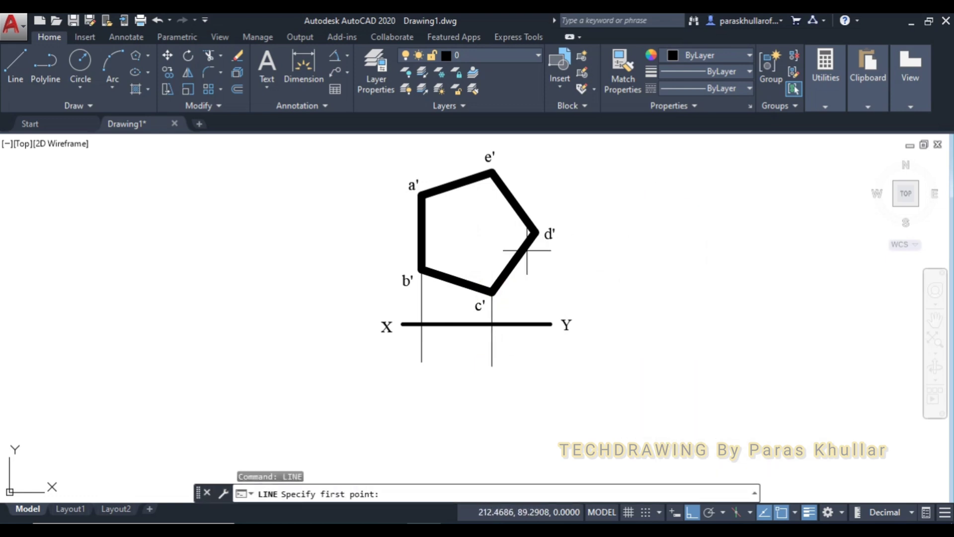
left_click(536, 231)
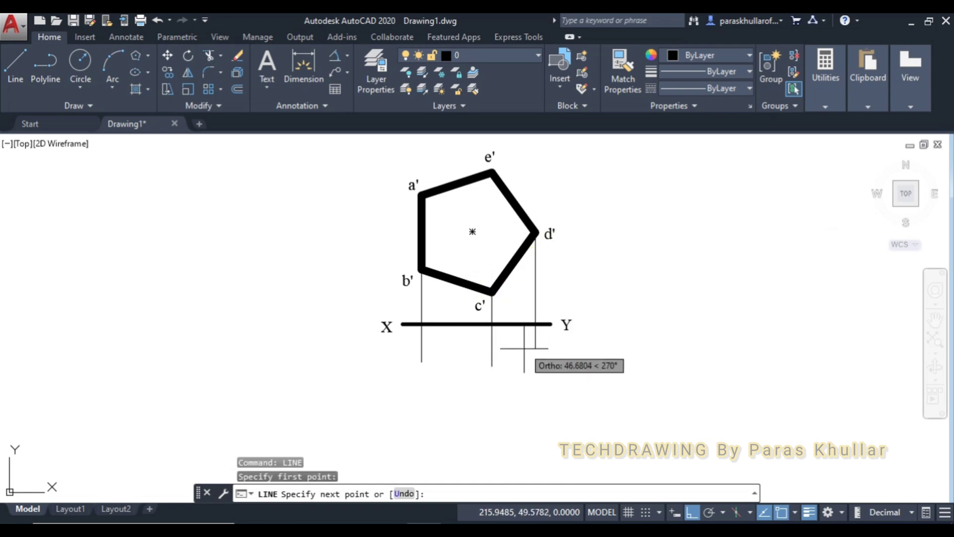
left_click(535, 367)
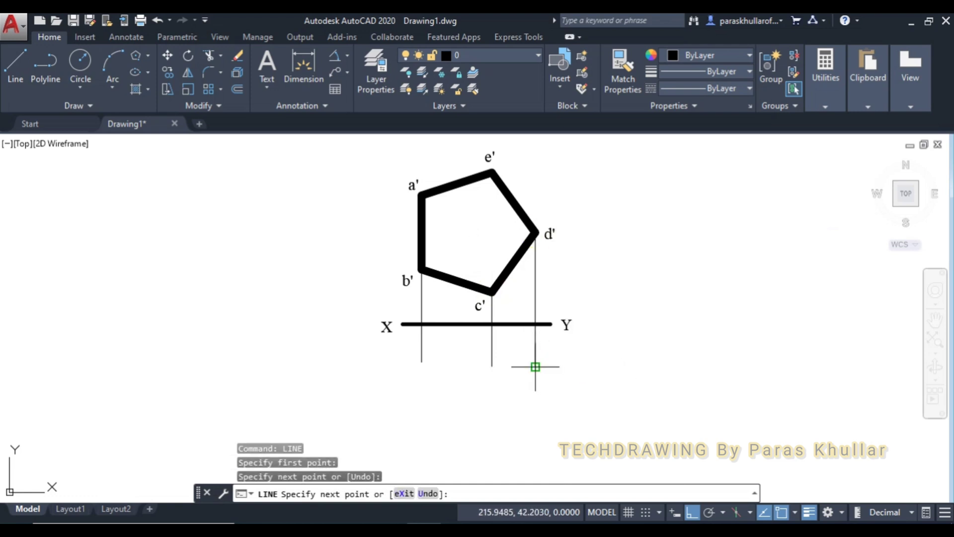
key("Escape")
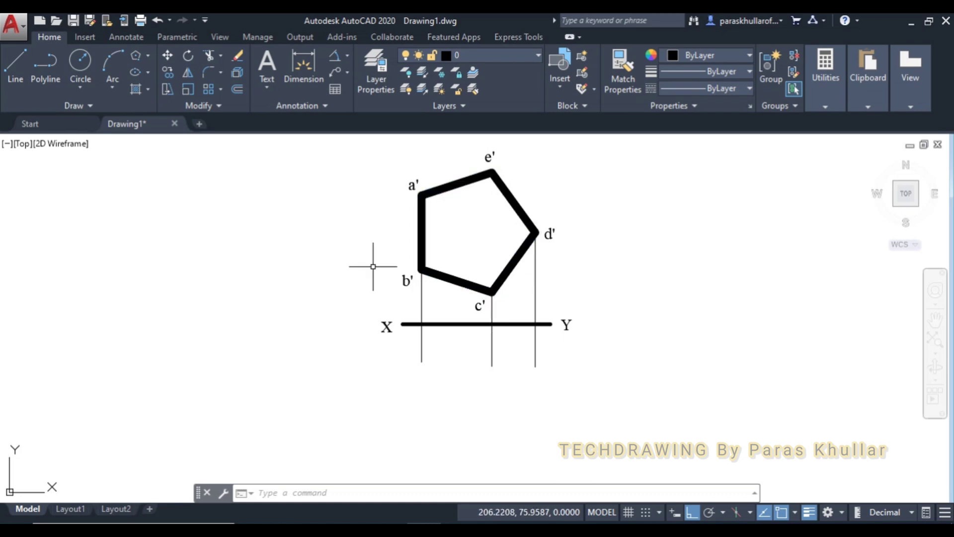
Step: Draw a horizontal line below XY from the b' projector end to the d' projector
left_click(20, 61)
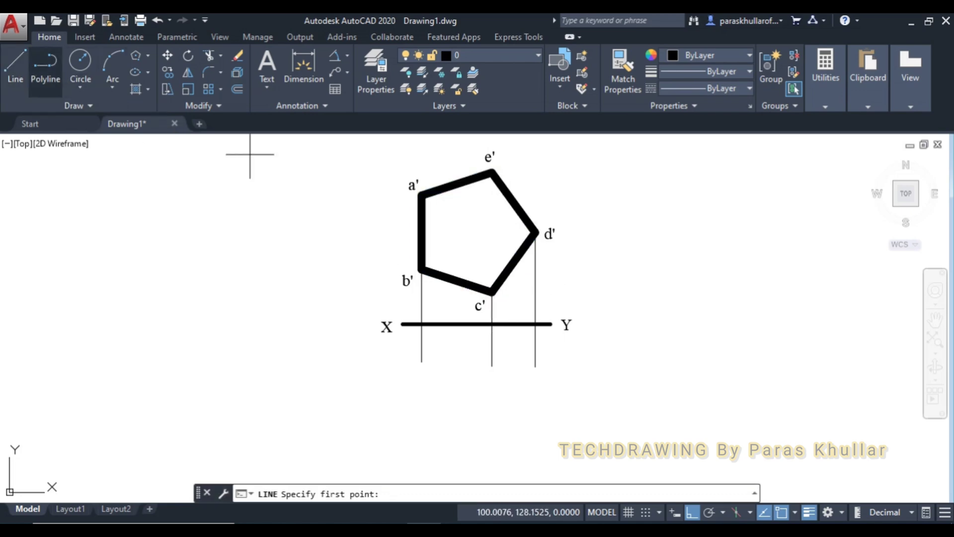
left_click(422, 361)
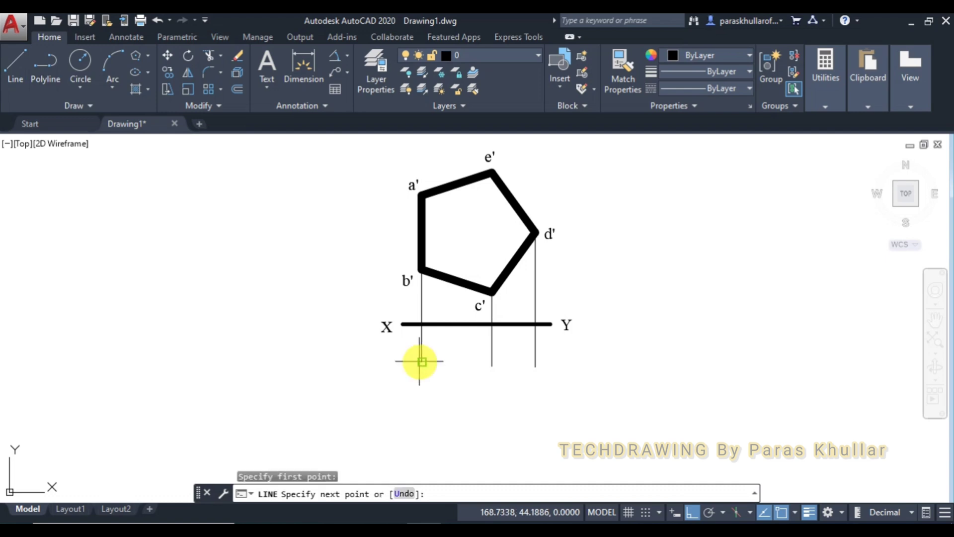
left_click(536, 362)
right_click(667, 221)
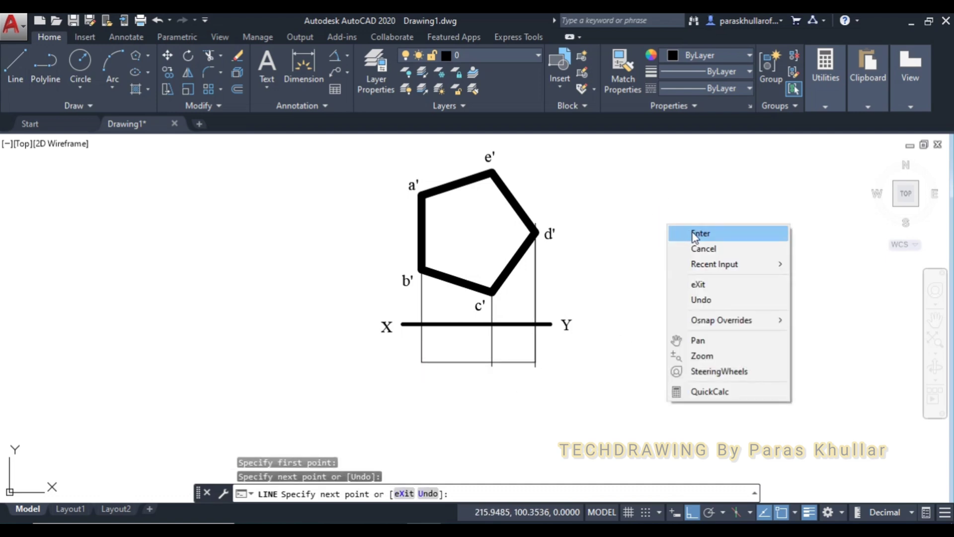
left_click(684, 236)
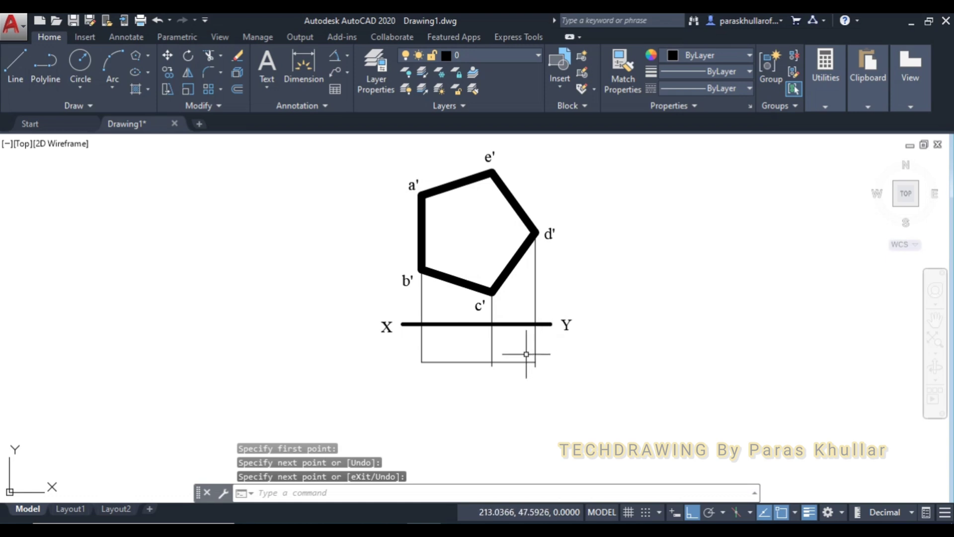
Step: Set the new top-view line's lineweight to 1.00 mm
left_click(526, 362)
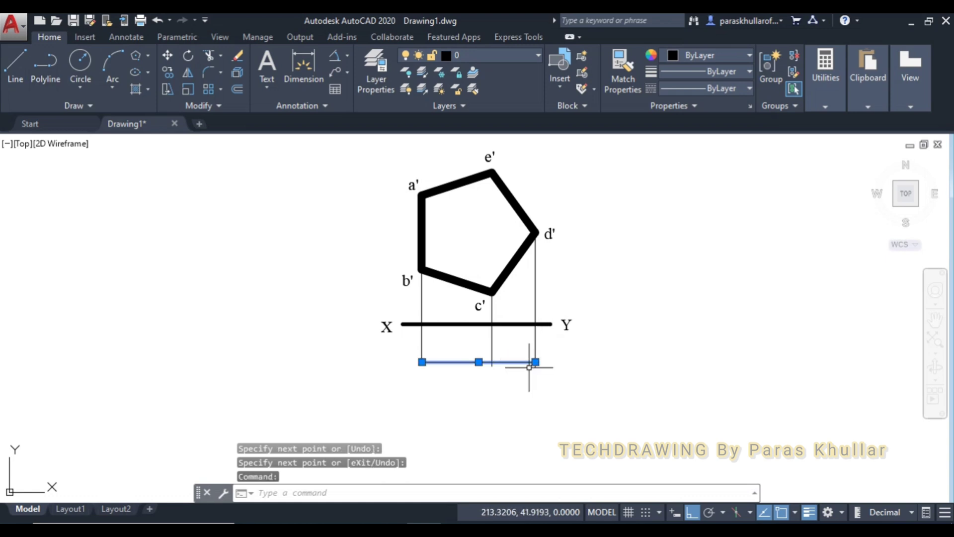
left_click(688, 69)
scroll(691, 114, "down", 1)
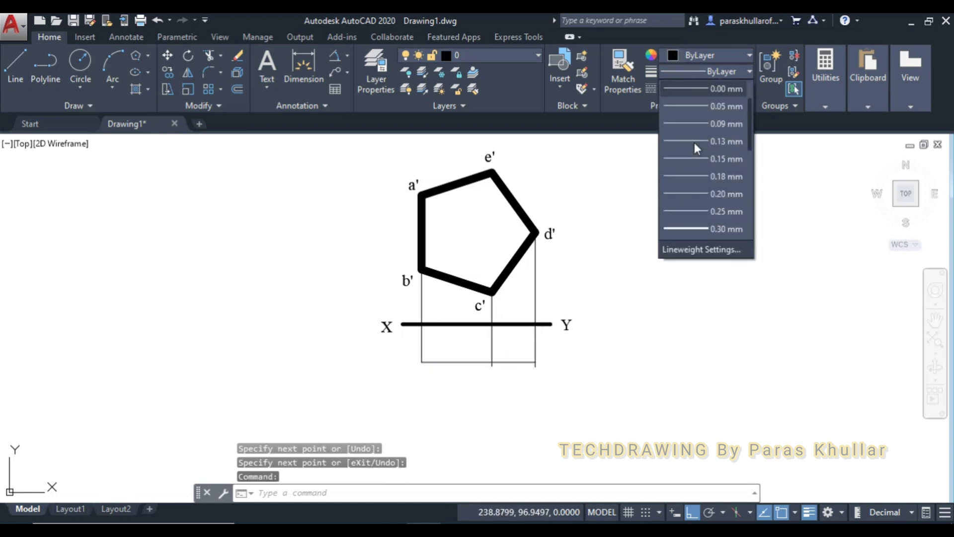
scroll(696, 175, "down", 3)
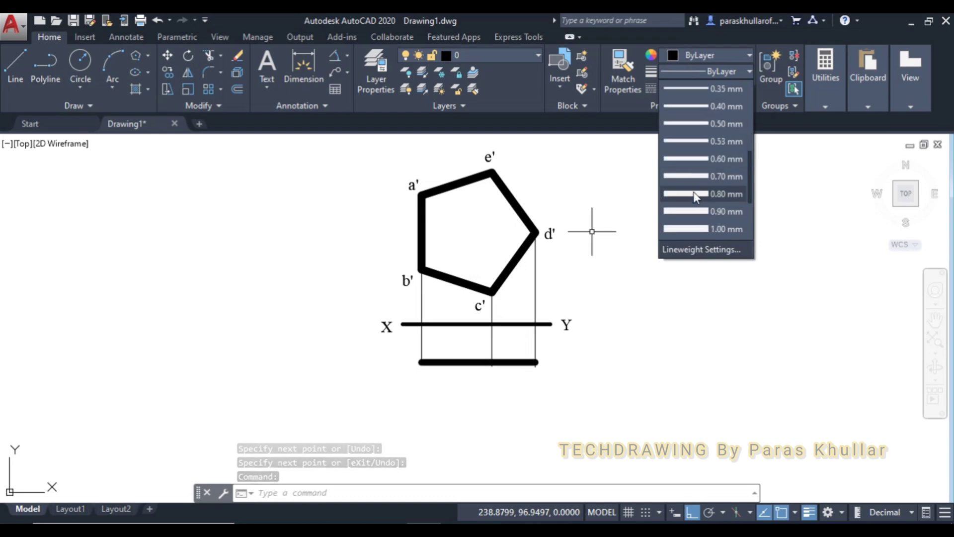
left_click(687, 227)
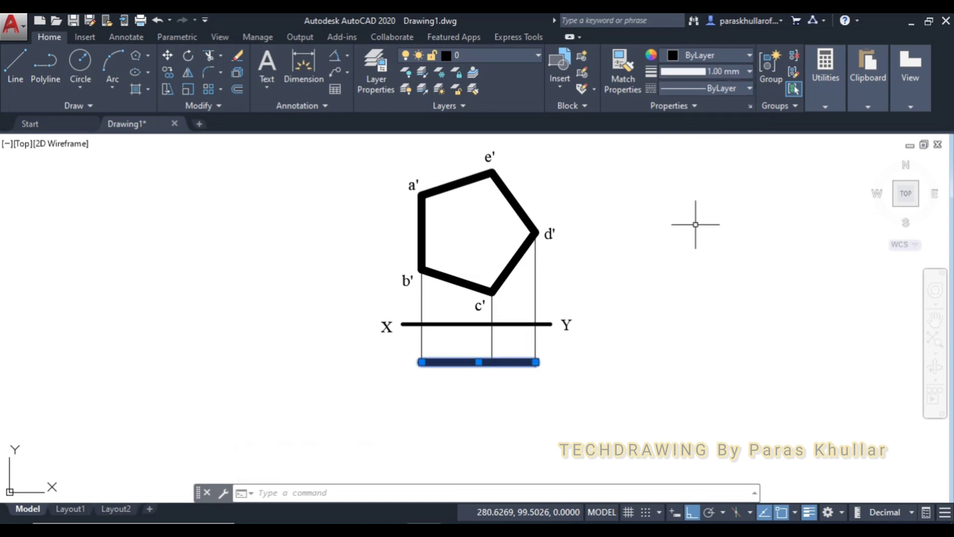
key("Escape")
key("Escape")
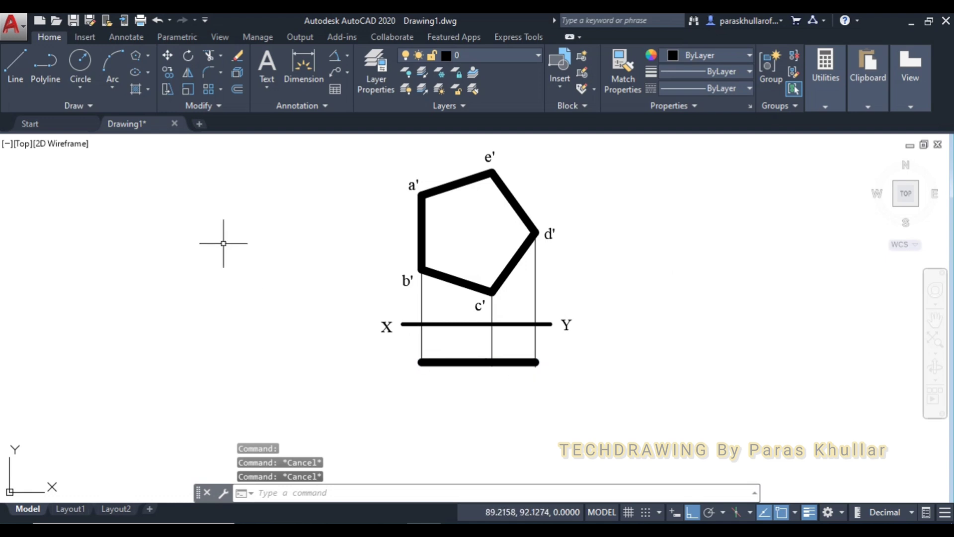
Step: Trim off the c' projector stub below the thick top-view line using TR
scroll(397, 308, "up", 2)
scroll(571, 373, "up", 2)
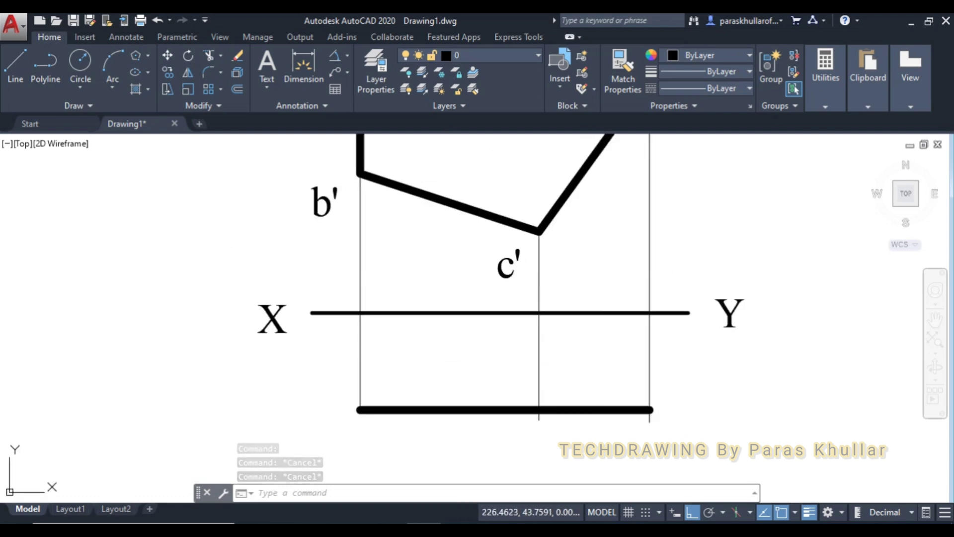
middle_click_drag(661, 417, 663, 304)
scroll(516, 358, "up", 2)
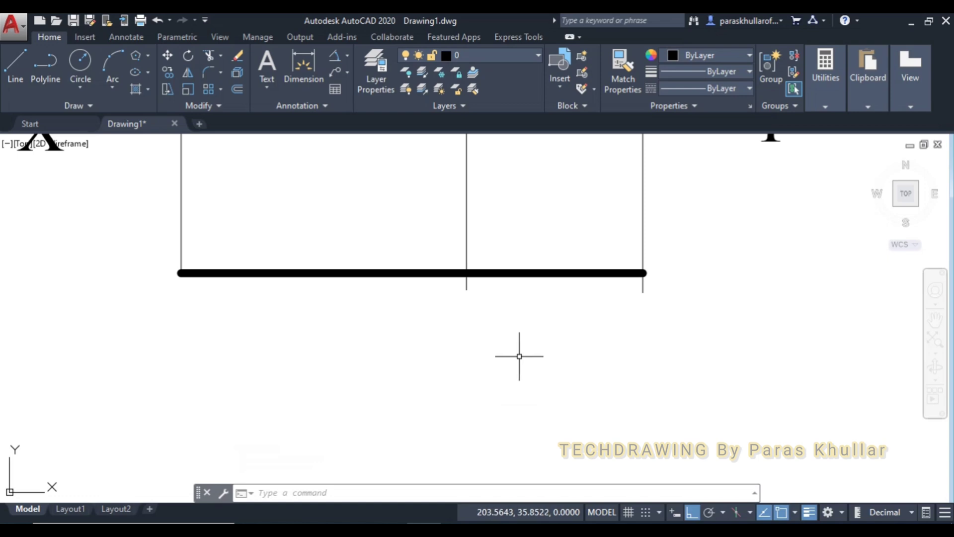
type("t")
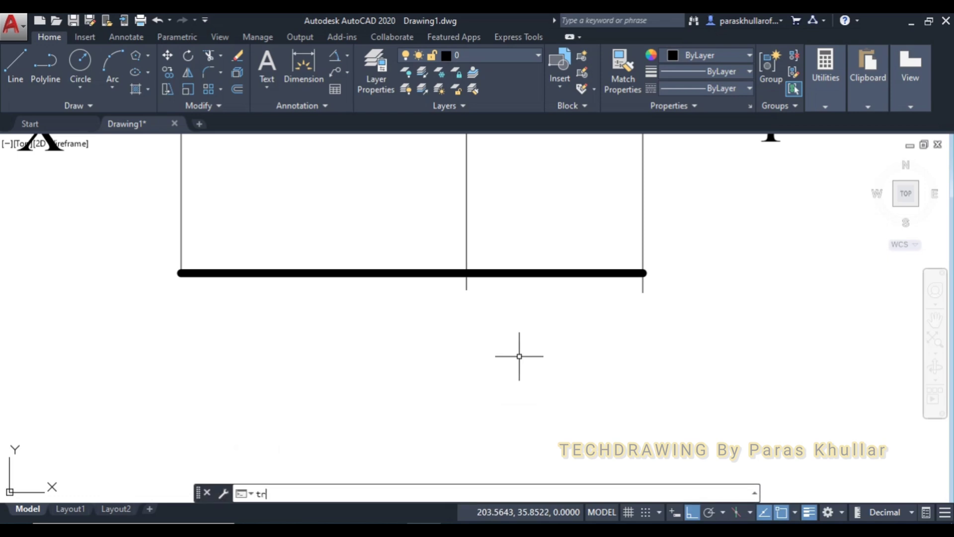
type("r")
key("Return")
key("Return")
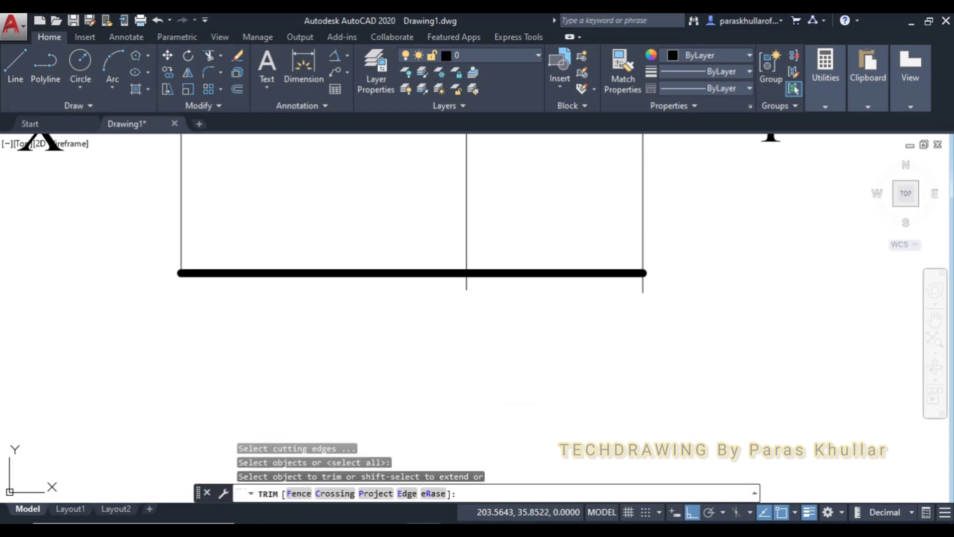
left_click(465, 287)
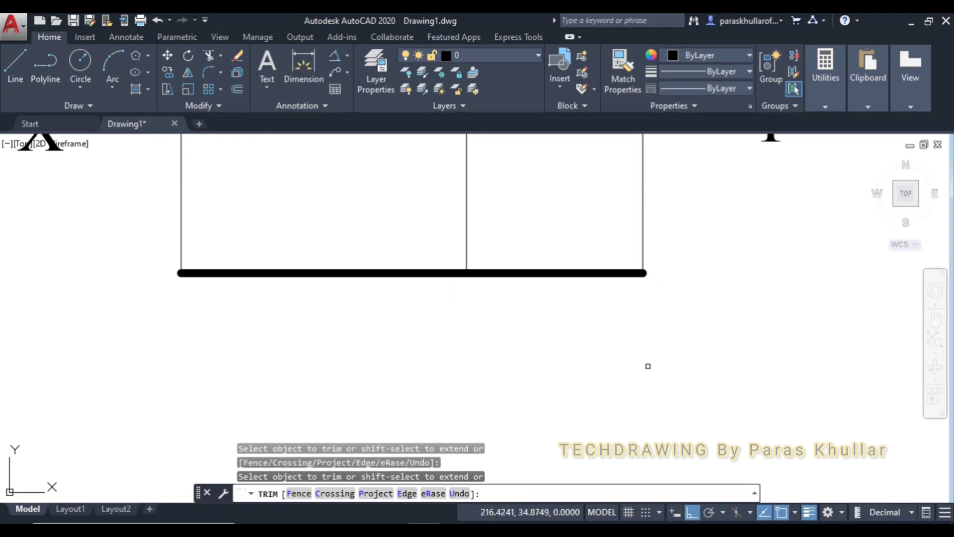
key("Escape")
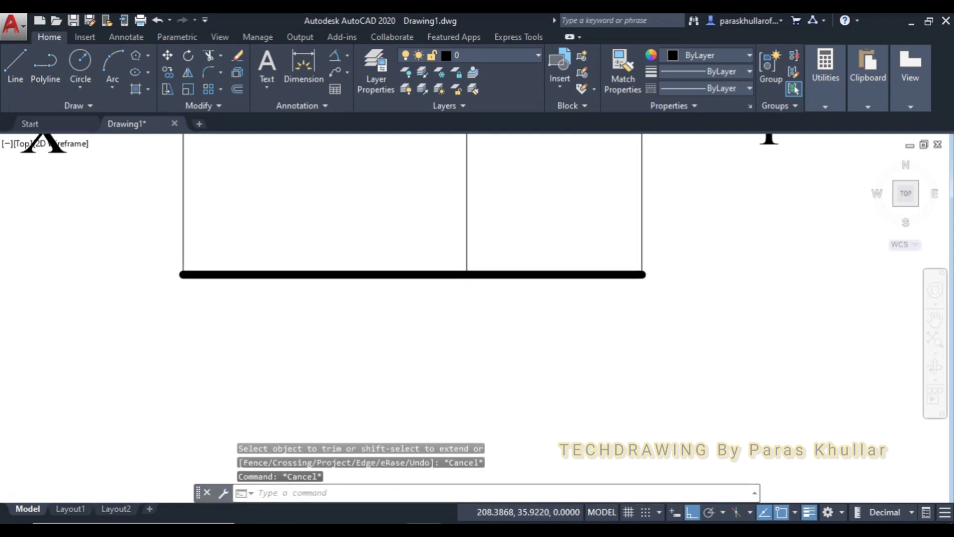
Step: Use PTYPE to confirm point style 34 for the point markers
middle_click(576, 348)
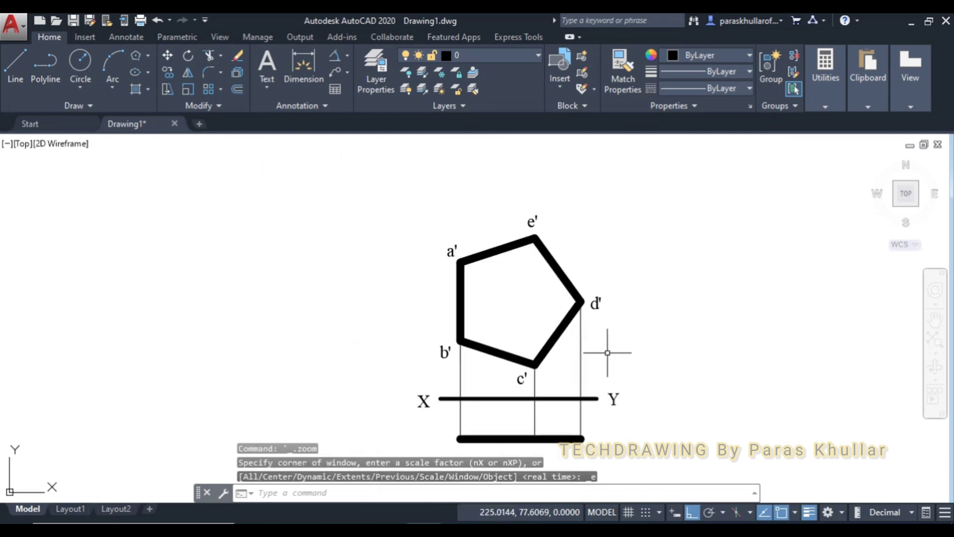
middle_click_drag(610, 347, 587, 315)
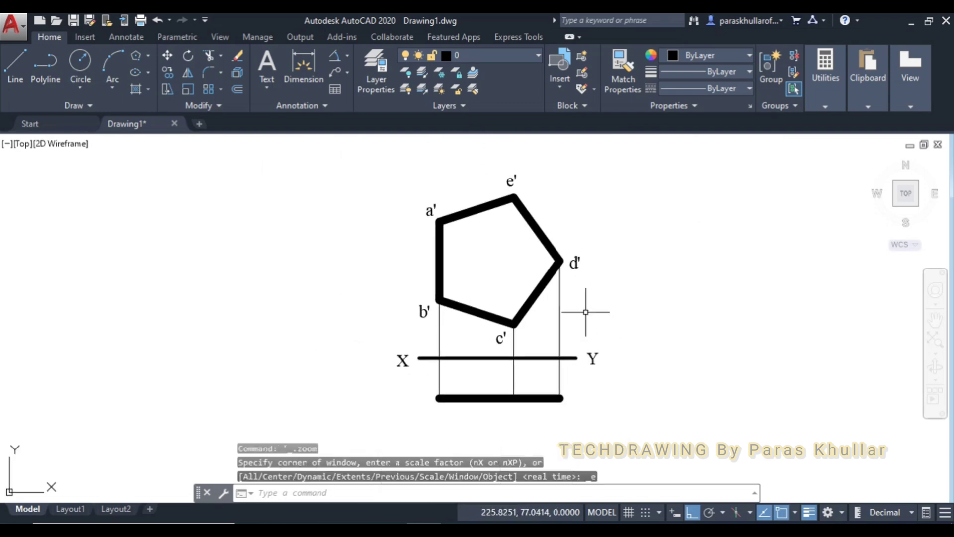
left_click(418, 495)
type("p")
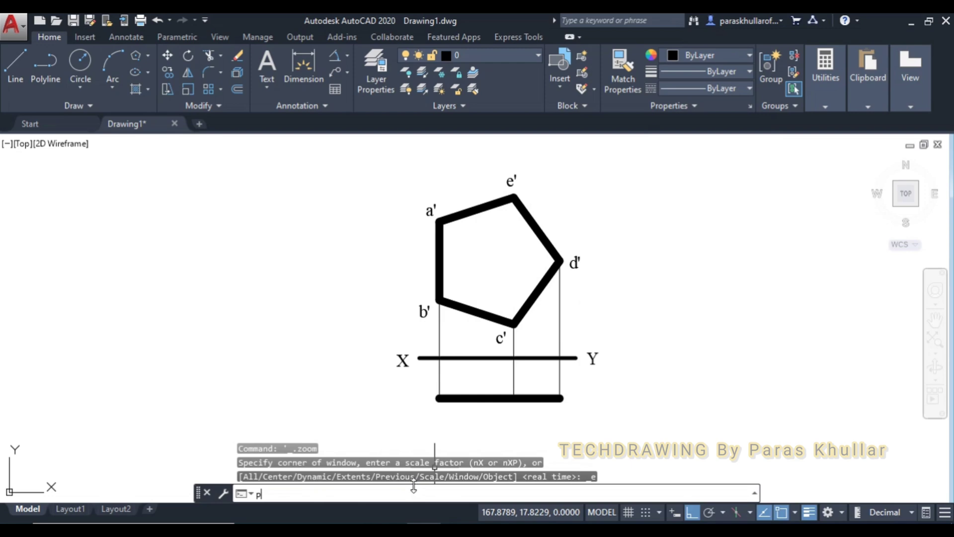
type("type")
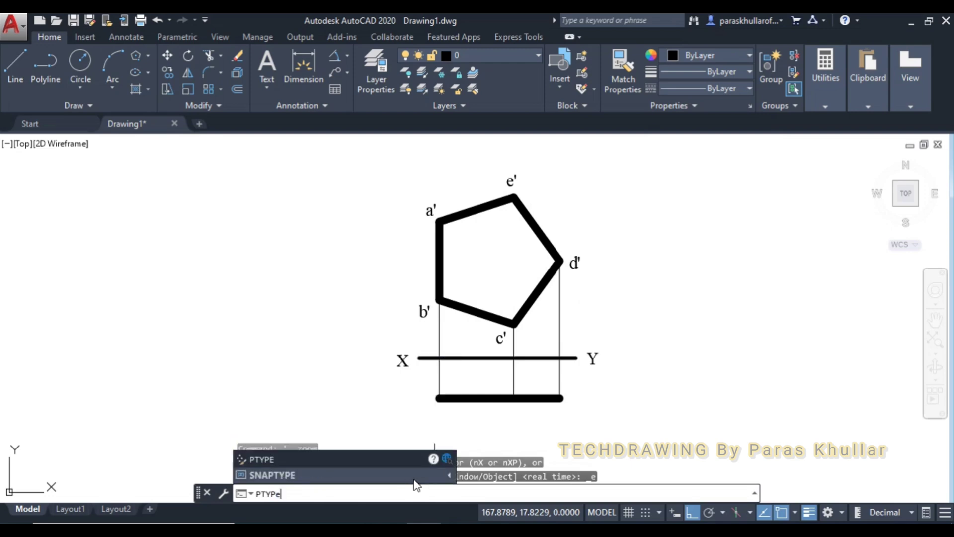
key("Return")
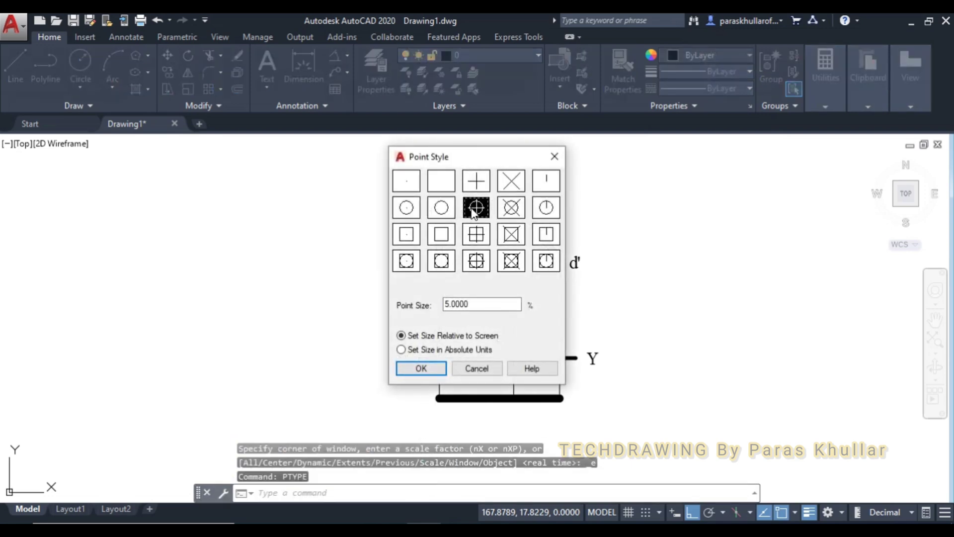
key("Return")
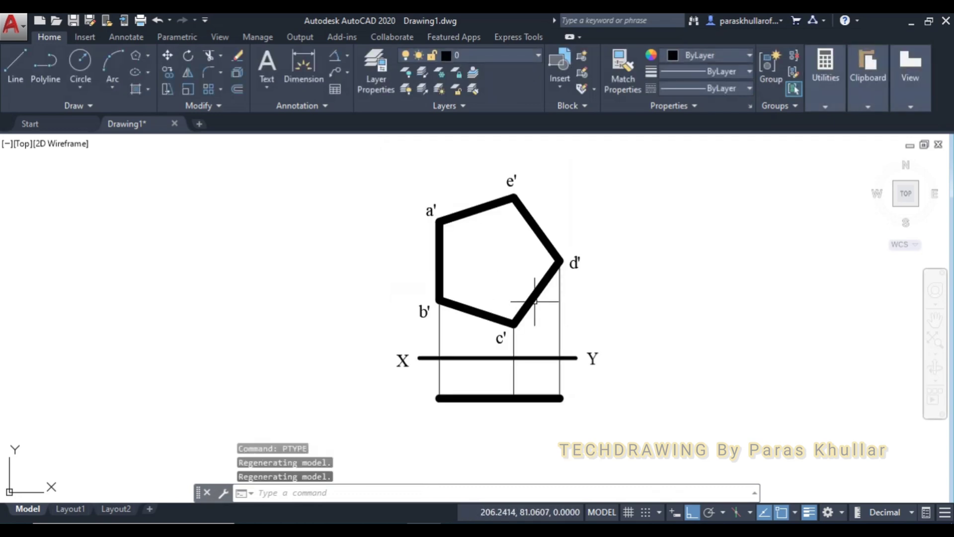
Step: Place points on the top-view line at its left end, below c', and at its right end below d'
left_click(95, 105)
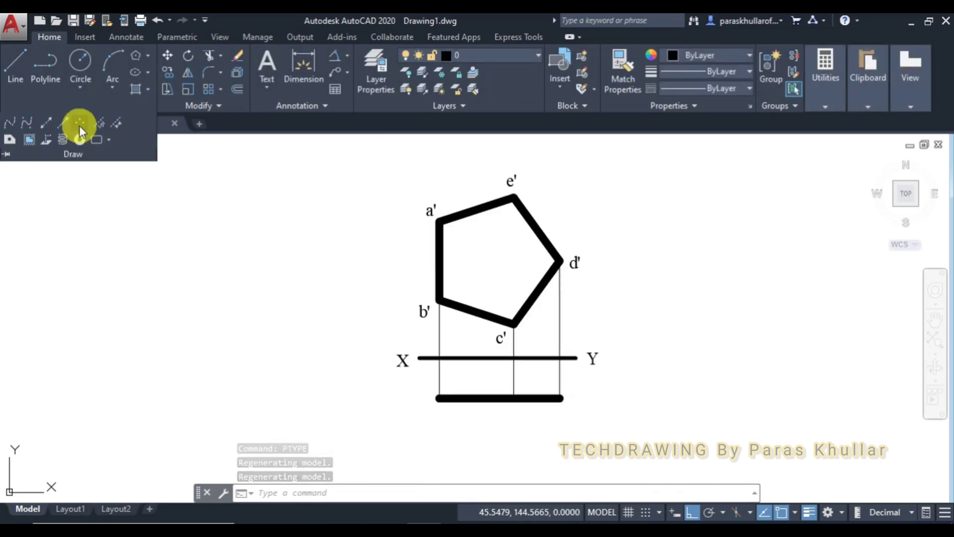
left_click(79, 123)
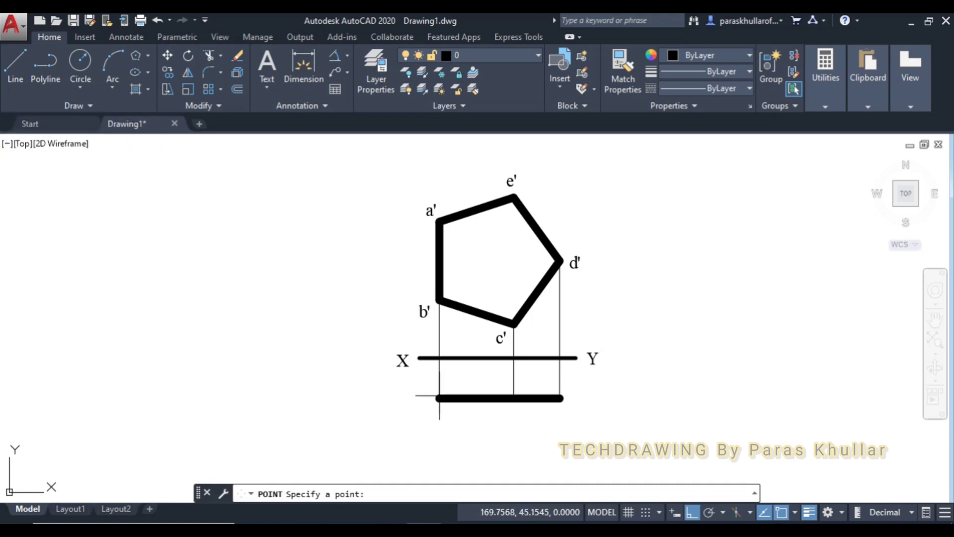
left_click(440, 398)
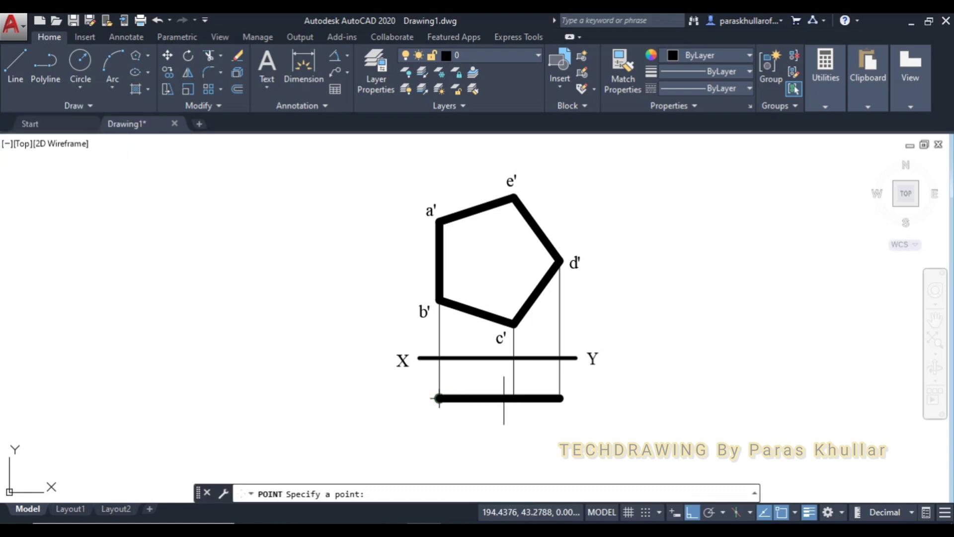
left_click(513, 397)
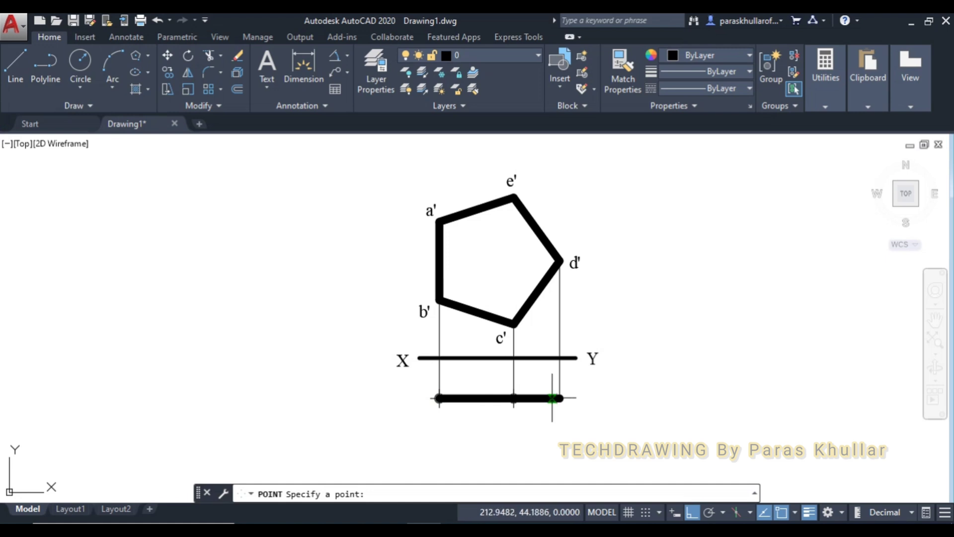
left_click(560, 398)
key("Escape")
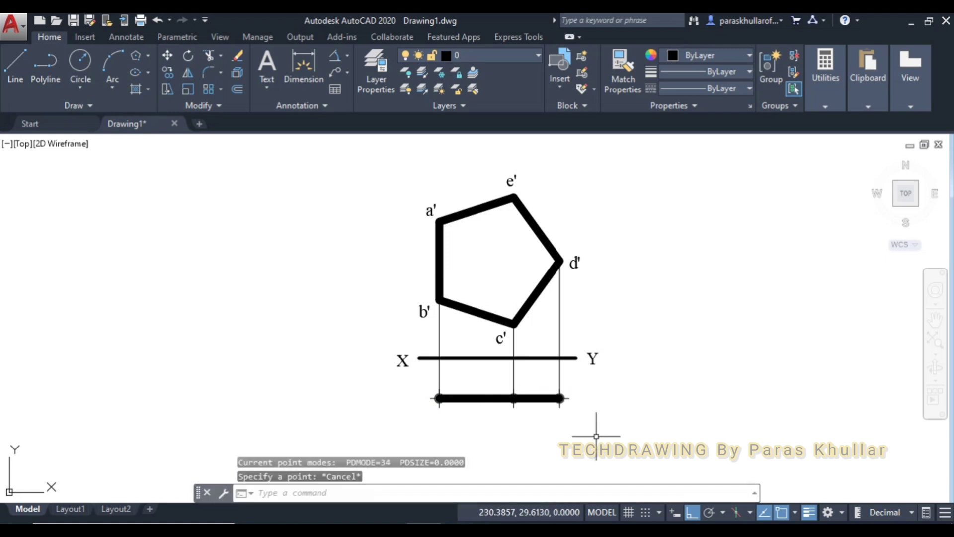
middle_click_drag(462, 432, 452, 386)
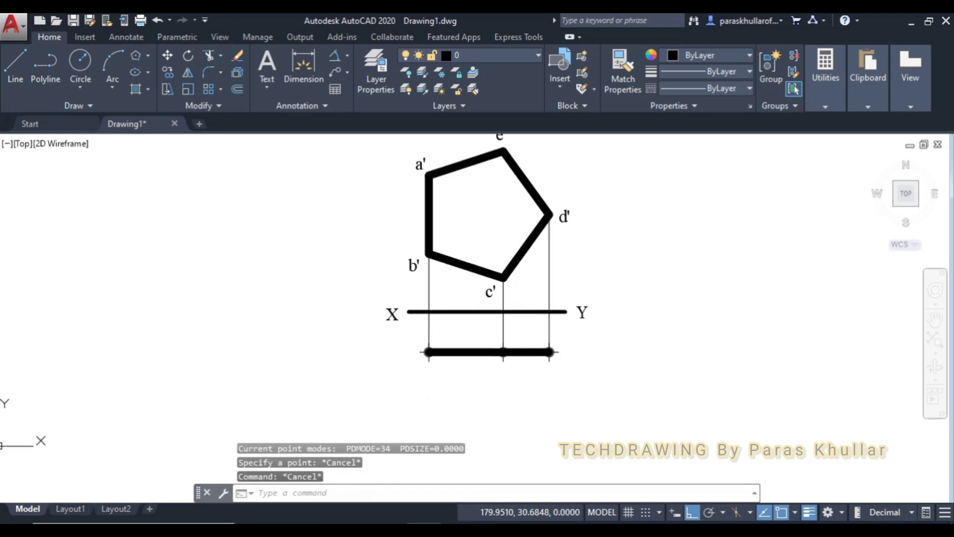
Step: Paste a copy of the a' label below the line's left end and change it to ab
key("ctrl+v")
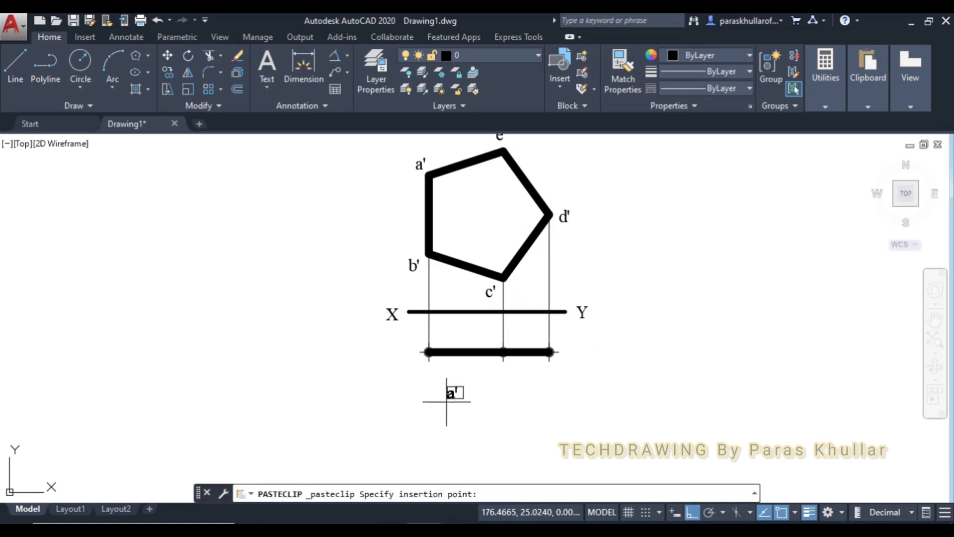
left_click(781, 513)
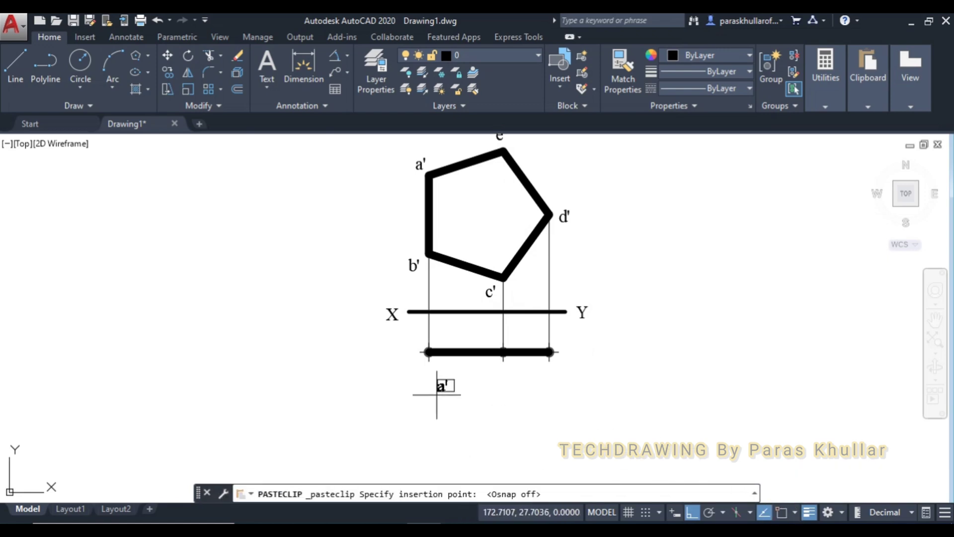
left_click(414, 378)
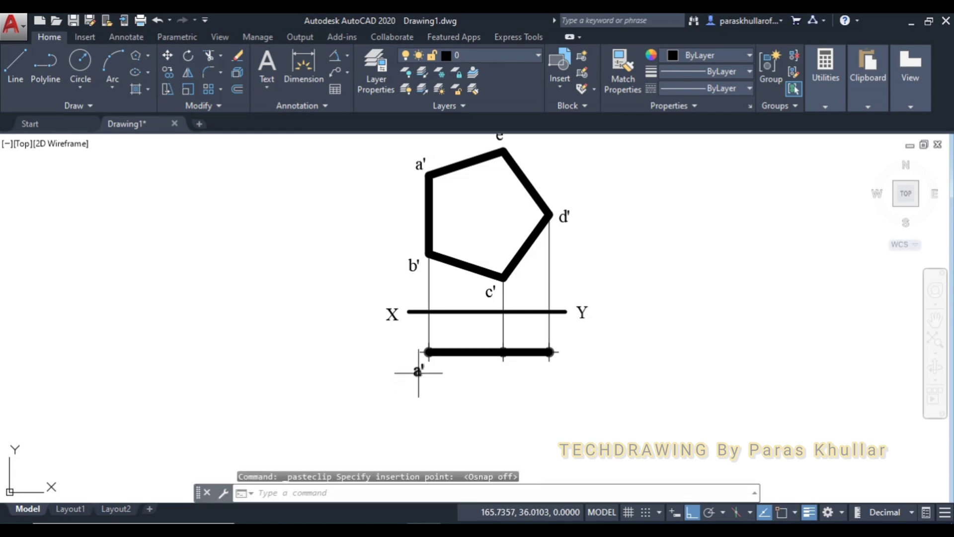
double_click(419, 372)
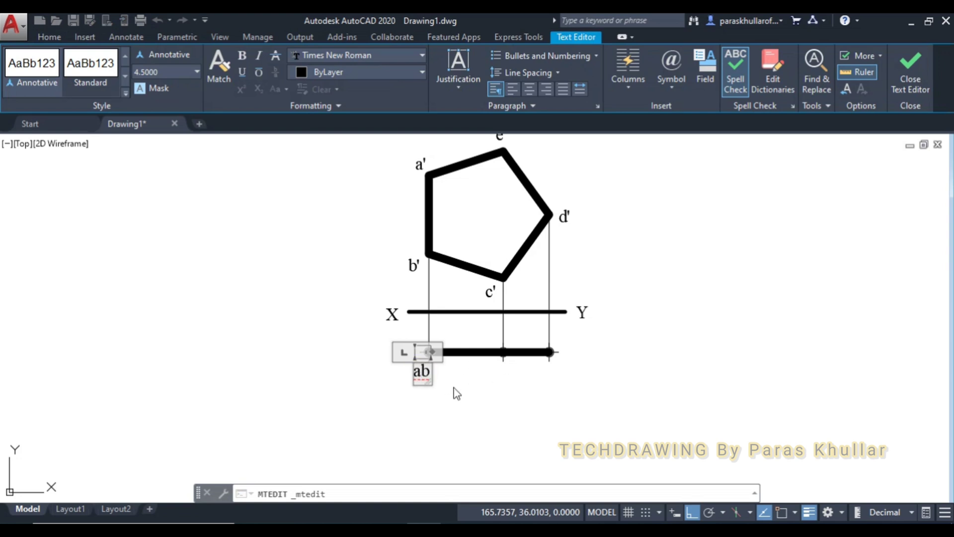
key("Return")
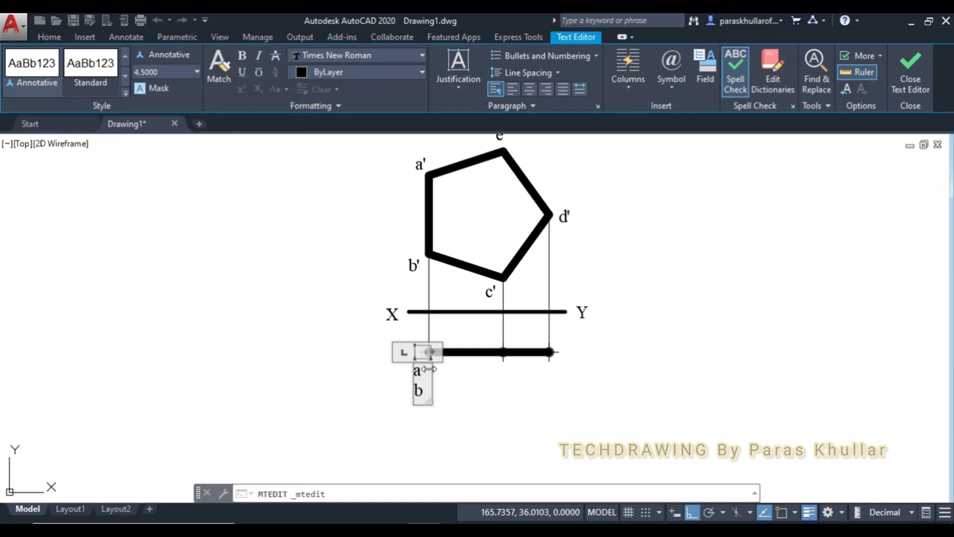
left_click_drag(431, 352, 437, 351)
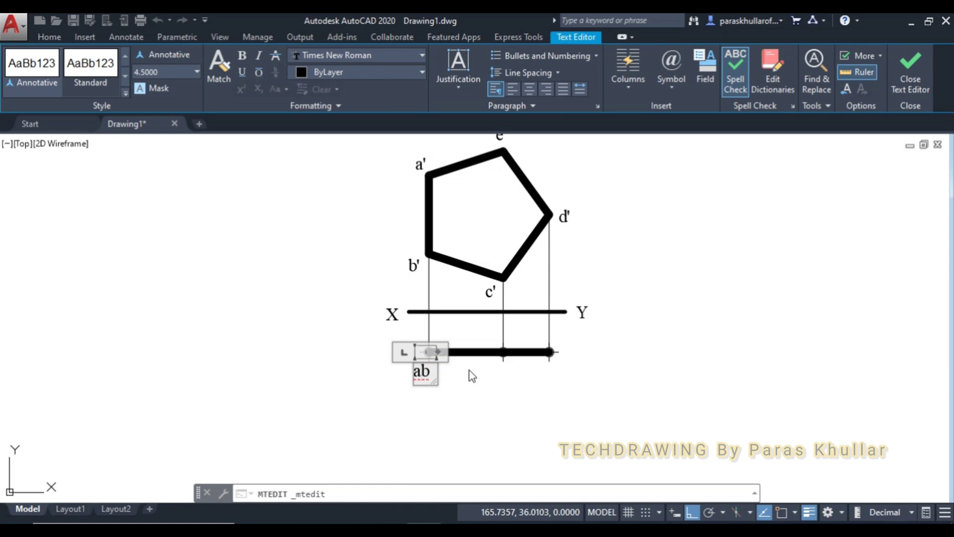
left_click(472, 376)
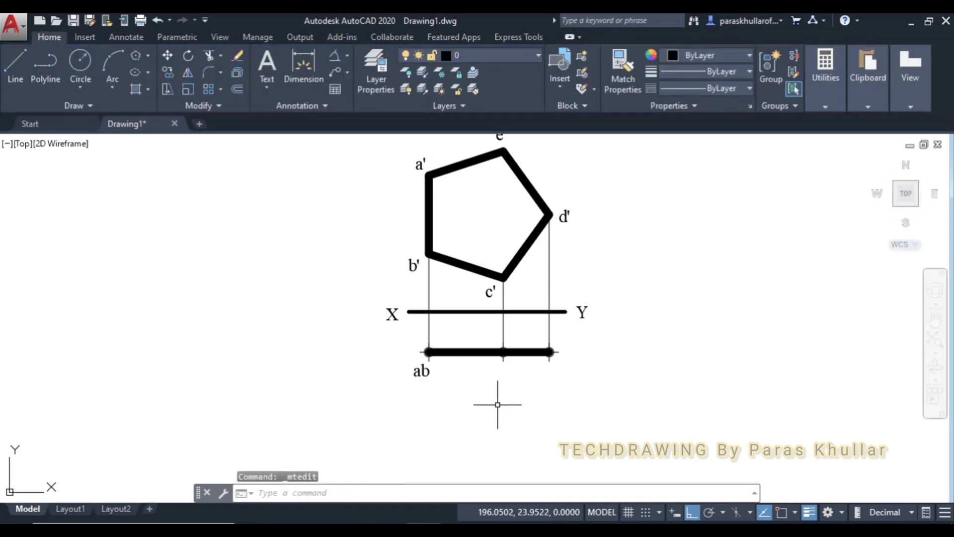
Step: Paste another copy below the middle point and change it to ec
type("a'")
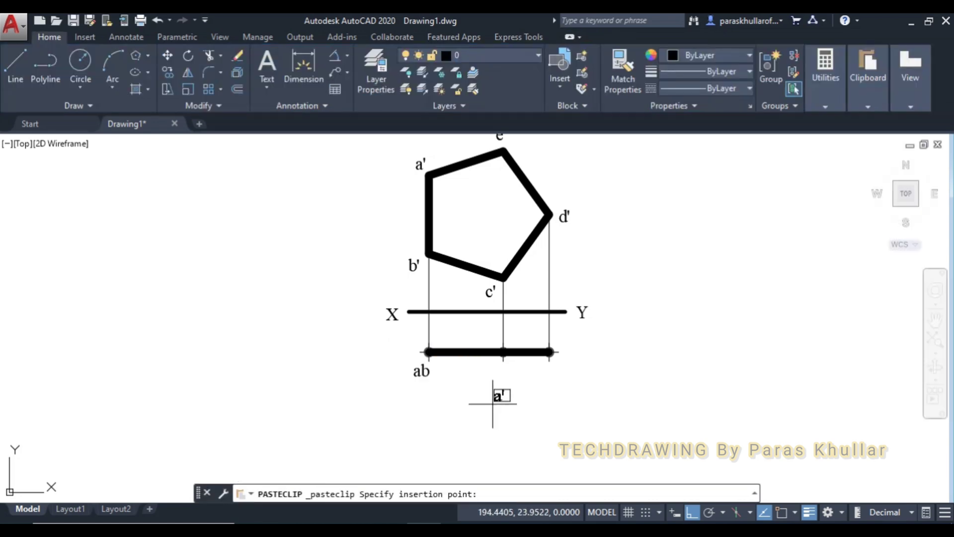
left_click(490, 377)
double_click(496, 369)
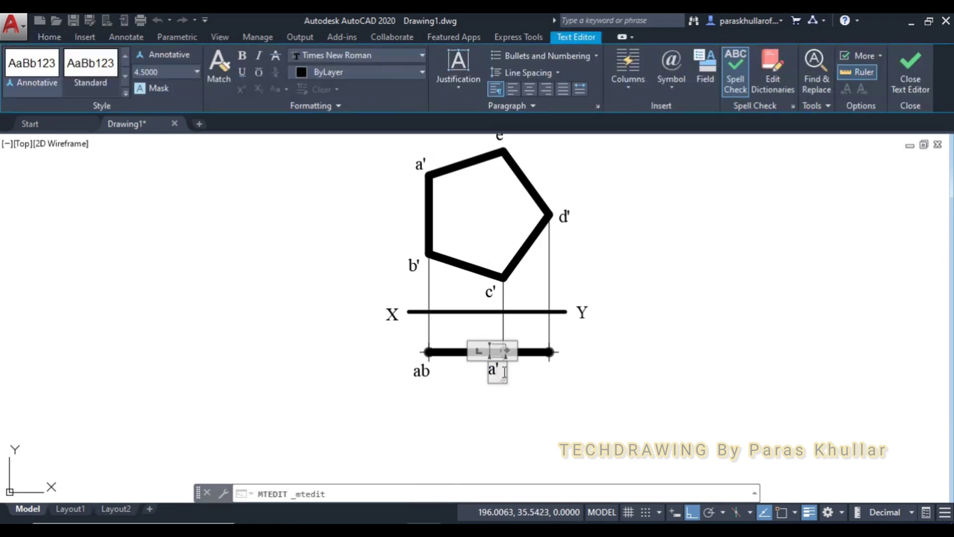
double_click(497, 368)
type("ec")
left_click(533, 396)
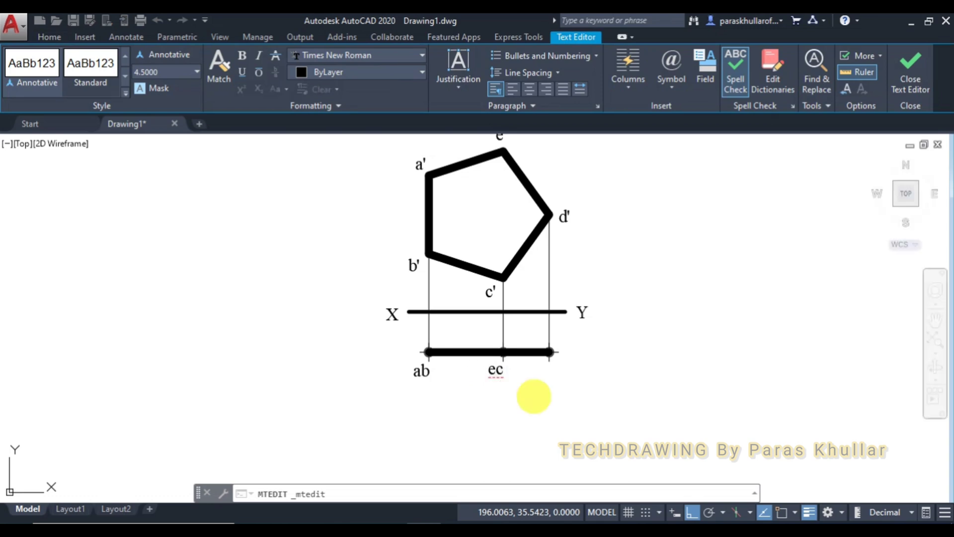
left_click(496, 371)
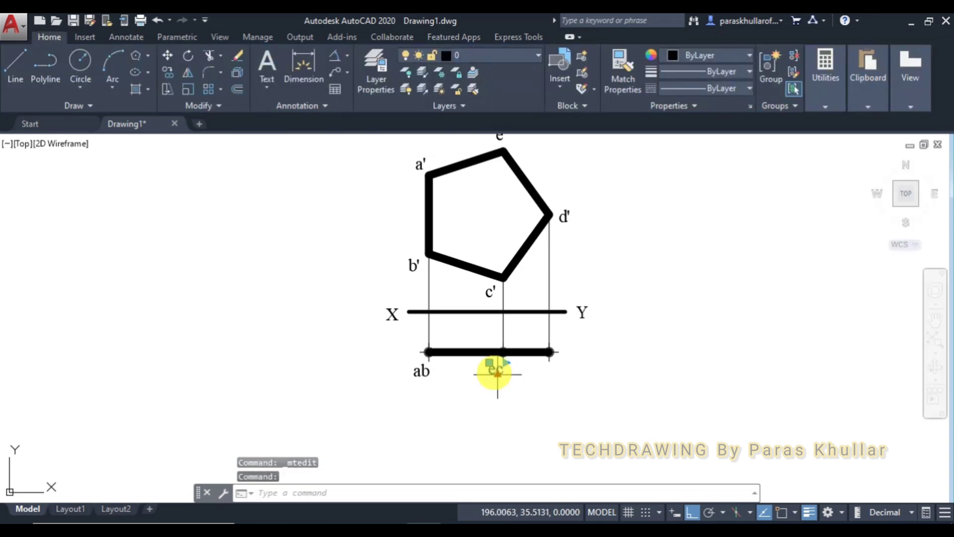
left_click(497, 372)
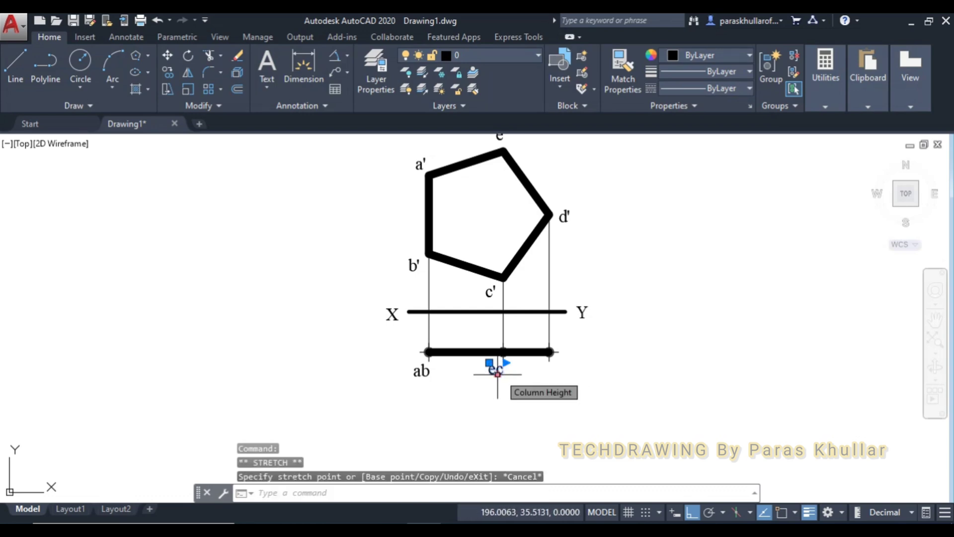
key("Escape")
key("Escape")
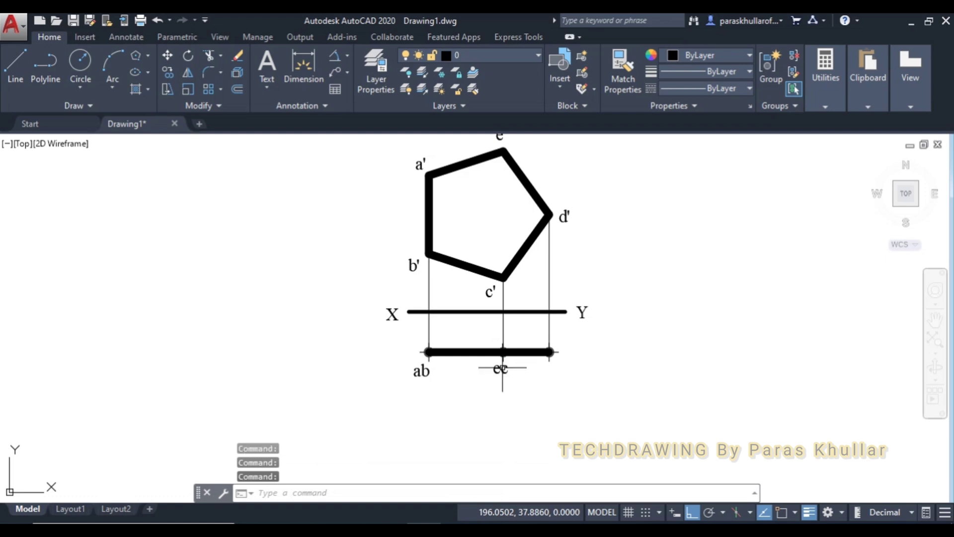
left_click(537, 395)
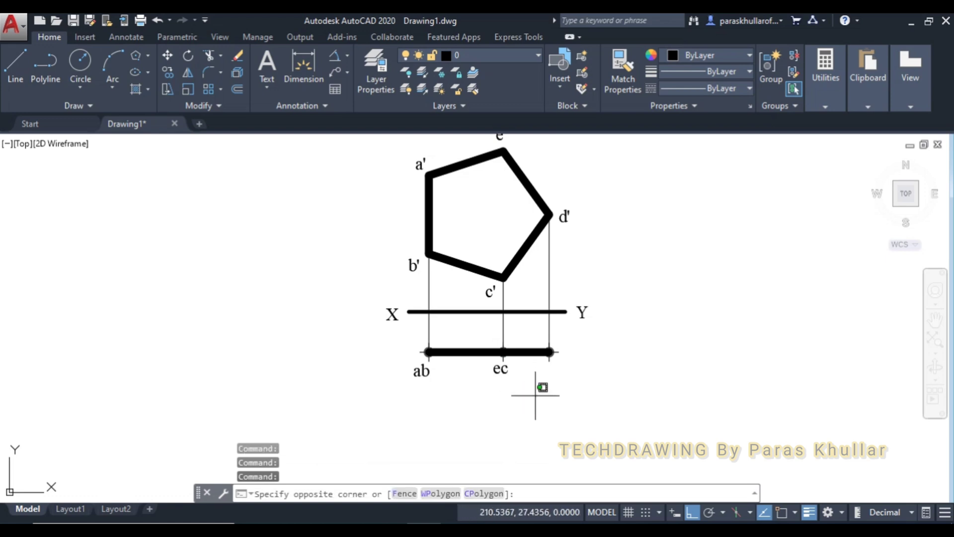
Step: Paste a third copy below the line's right end and change it to d
key("ctrl+v")
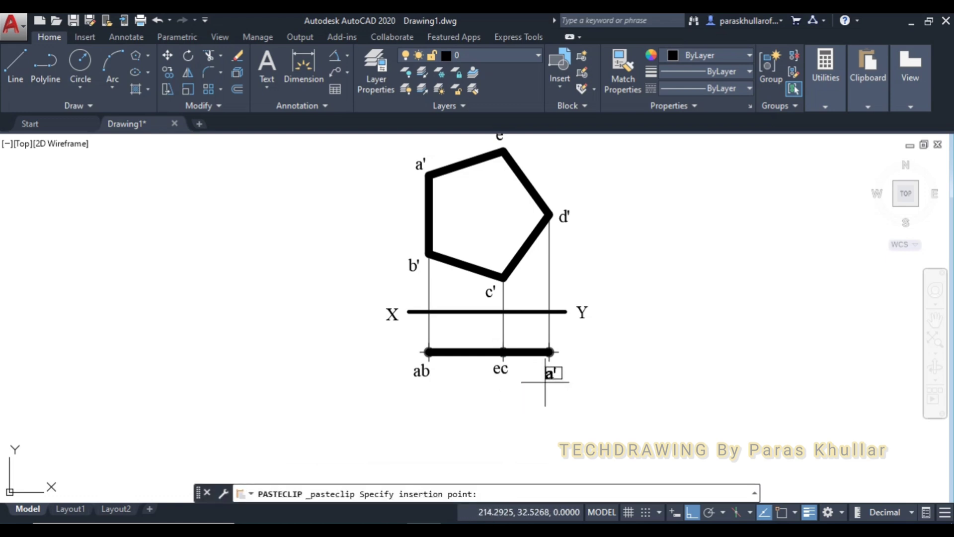
left_click(546, 379)
left_click(552, 372)
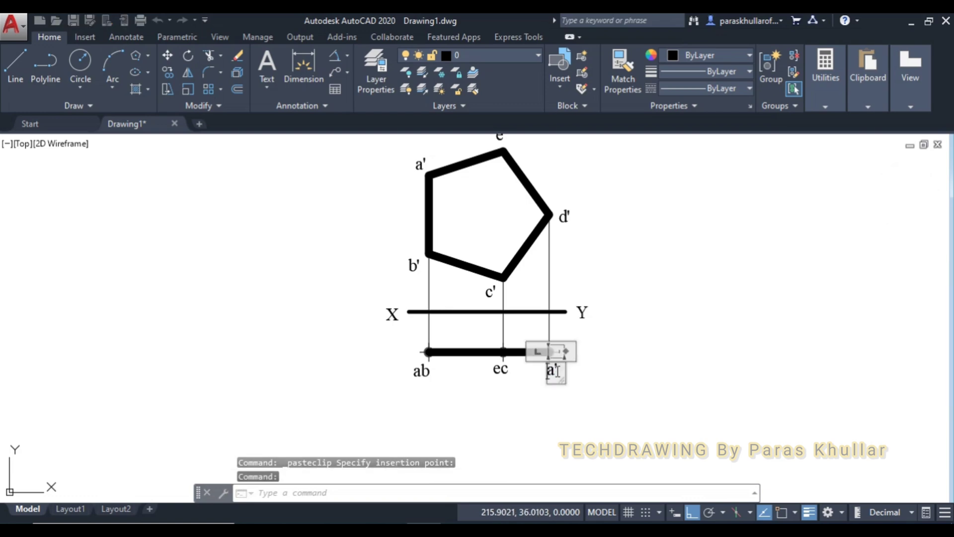
double_click(558, 370)
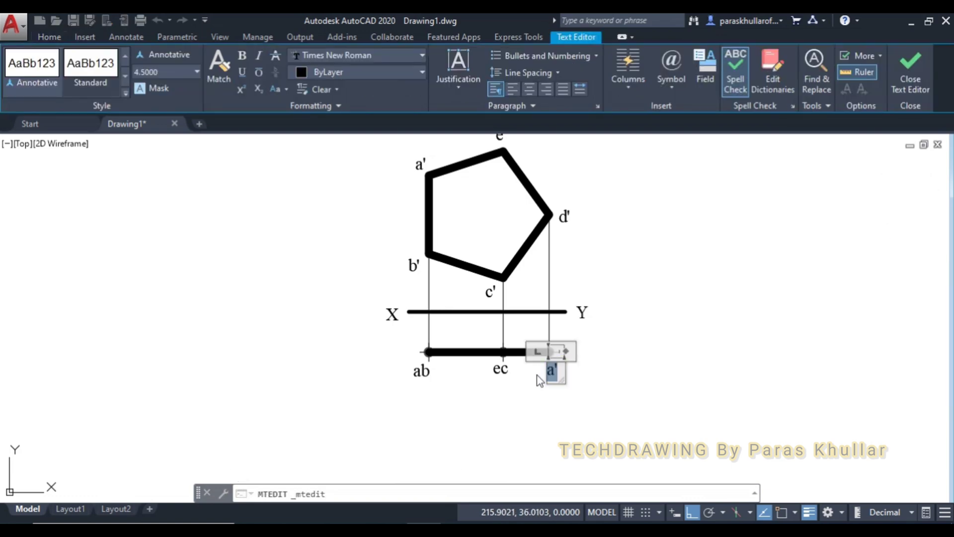
type("d")
left_click(648, 347)
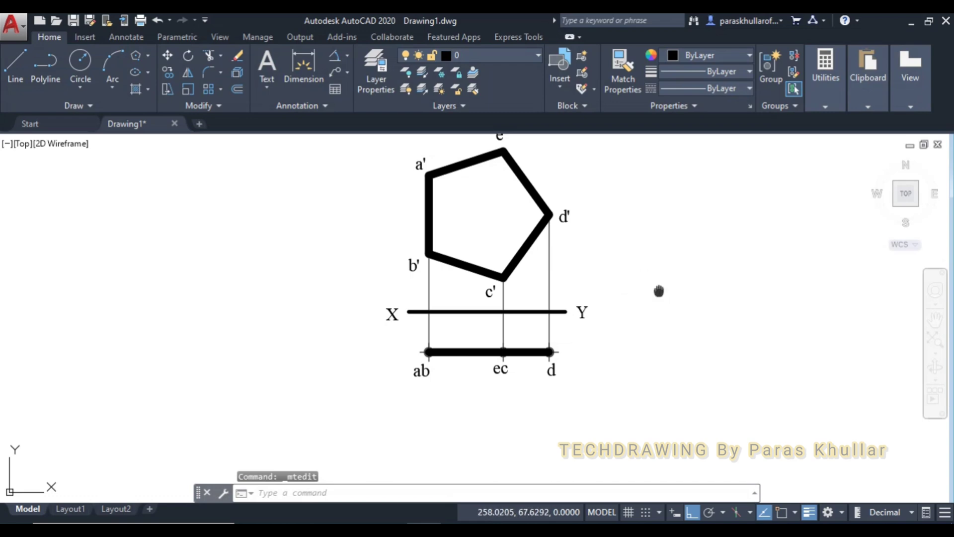
middle_click_drag(658, 290, 686, 310)
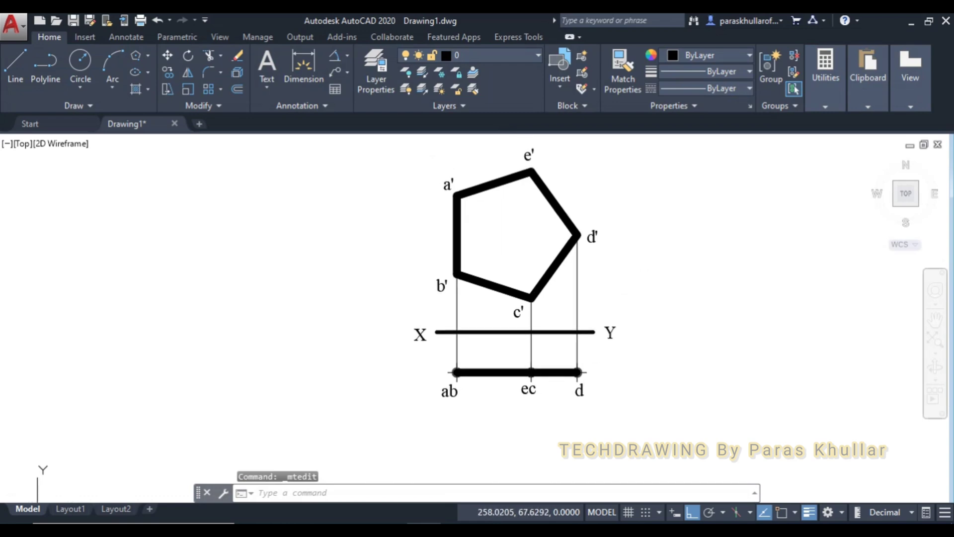
Step: Add a vertical linear dimension of 30 from a' to b', placed left of the edge
left_click(347, 55)
left_click(354, 85)
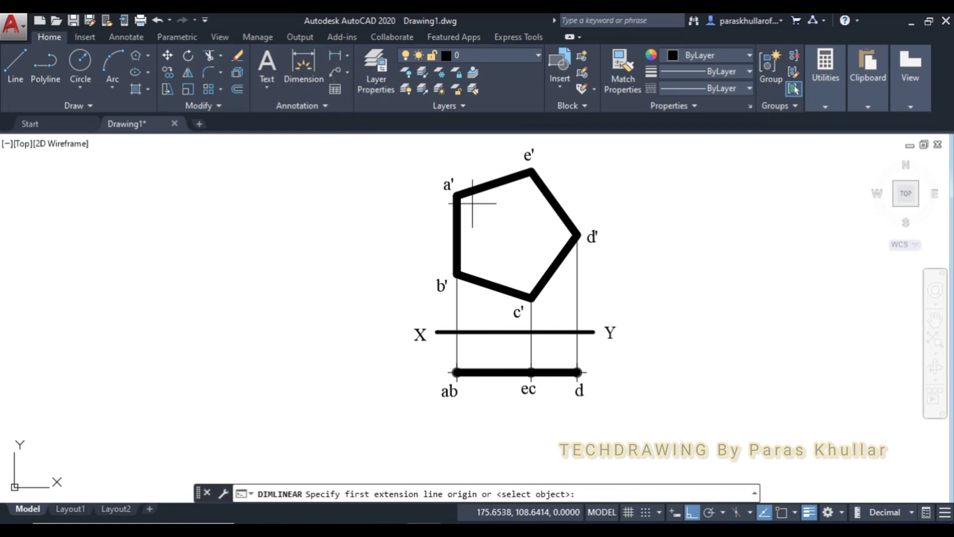
left_click(781, 515)
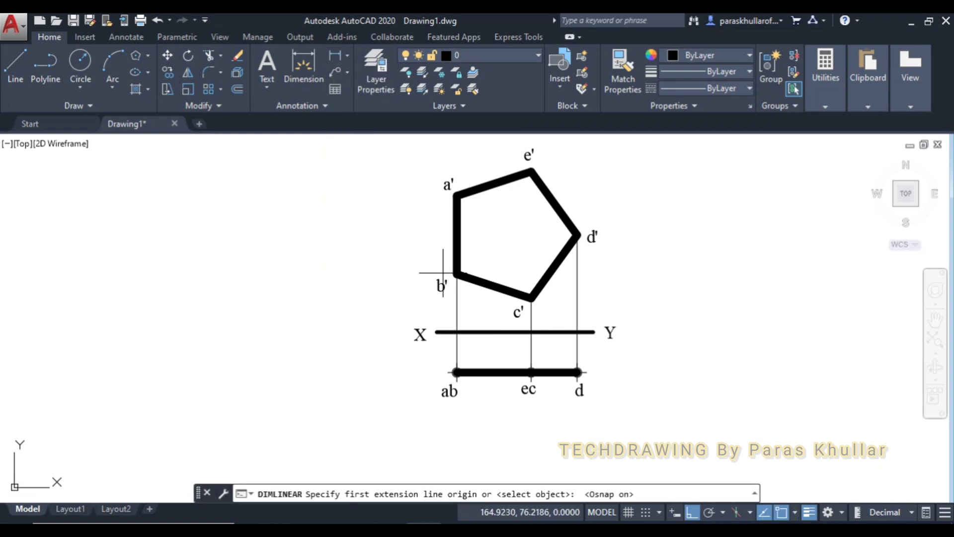
left_click(458, 195)
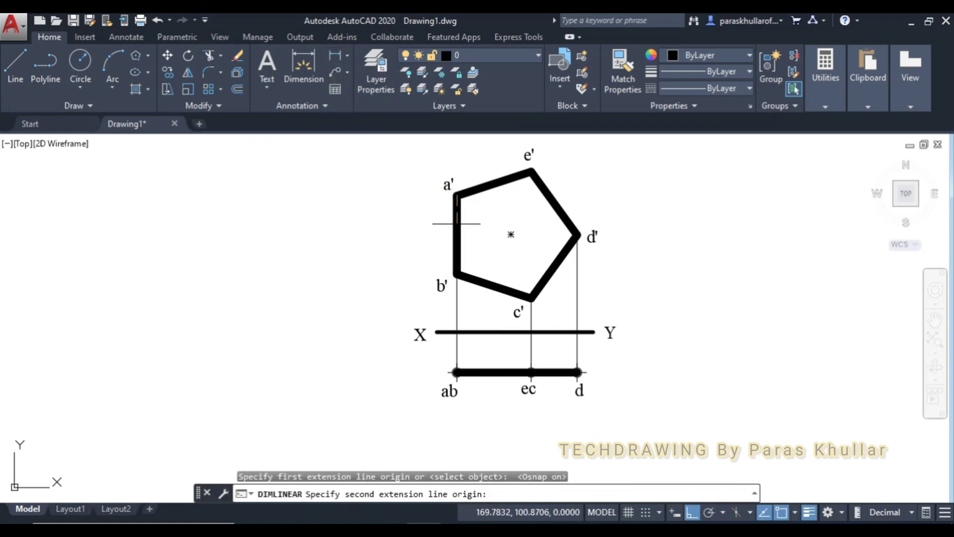
left_click(457, 273)
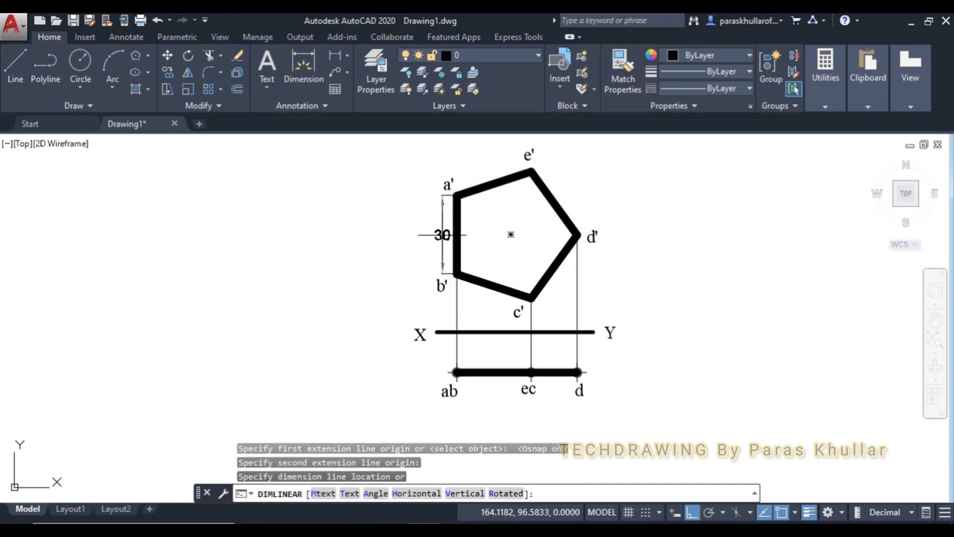
left_click(442, 235)
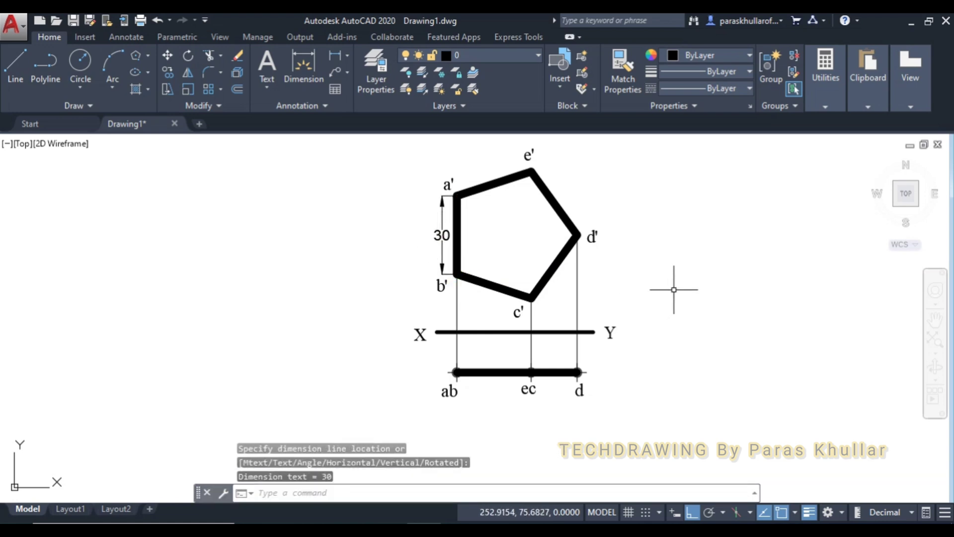
middle_click(649, 289)
middle_click(649, 289)
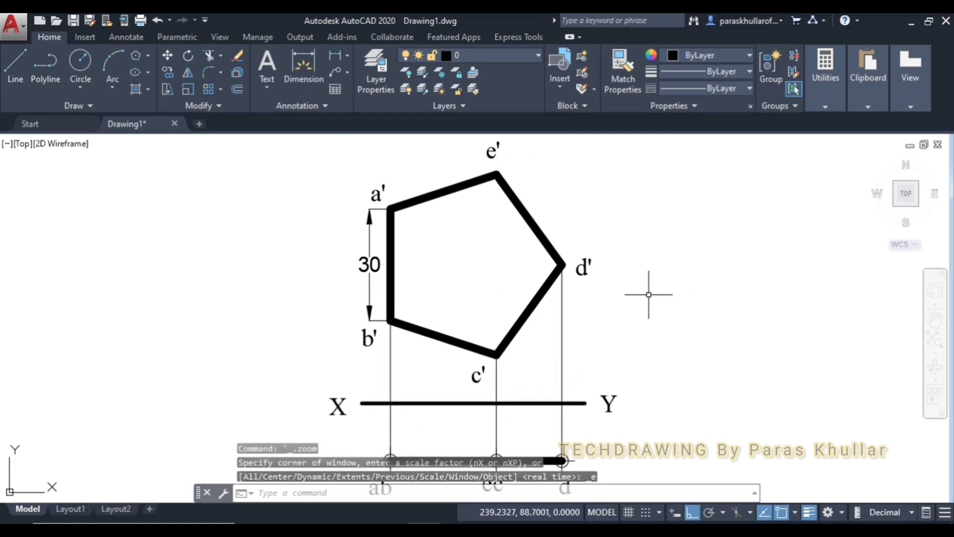
middle_click_drag(698, 339, 666, 322)
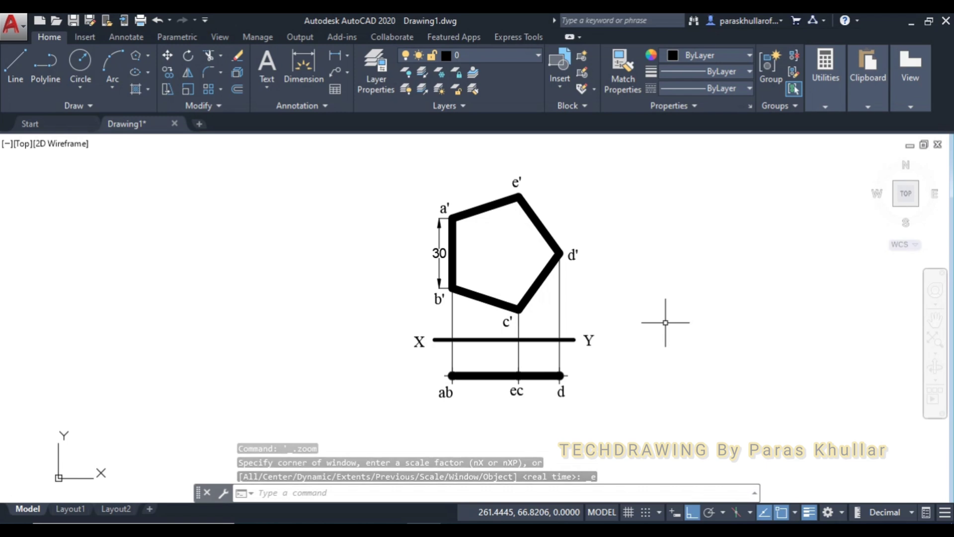